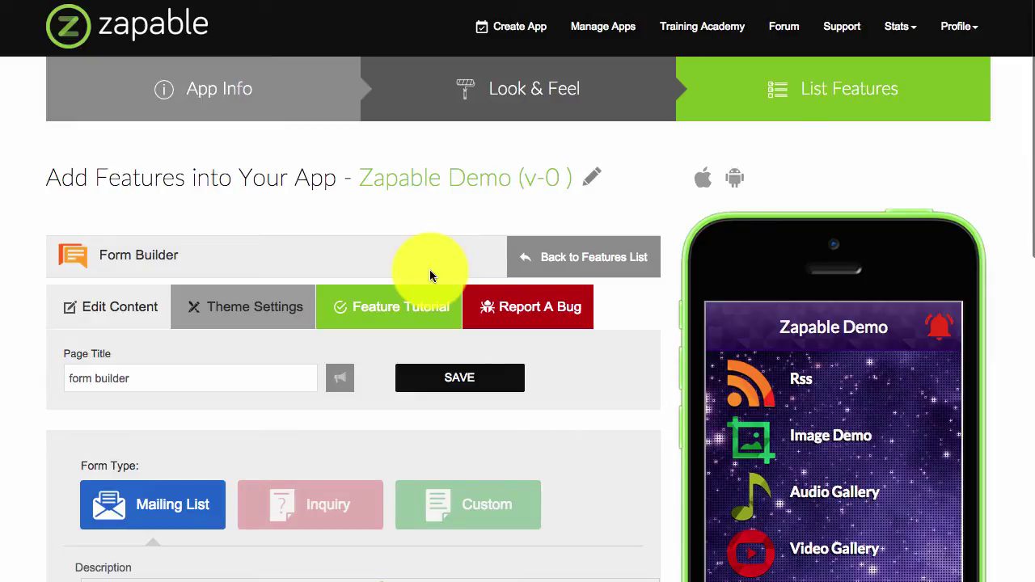
- Try the Inquiry form type, then settle on Custom as the form type
scroll(595, 387, down, 3)
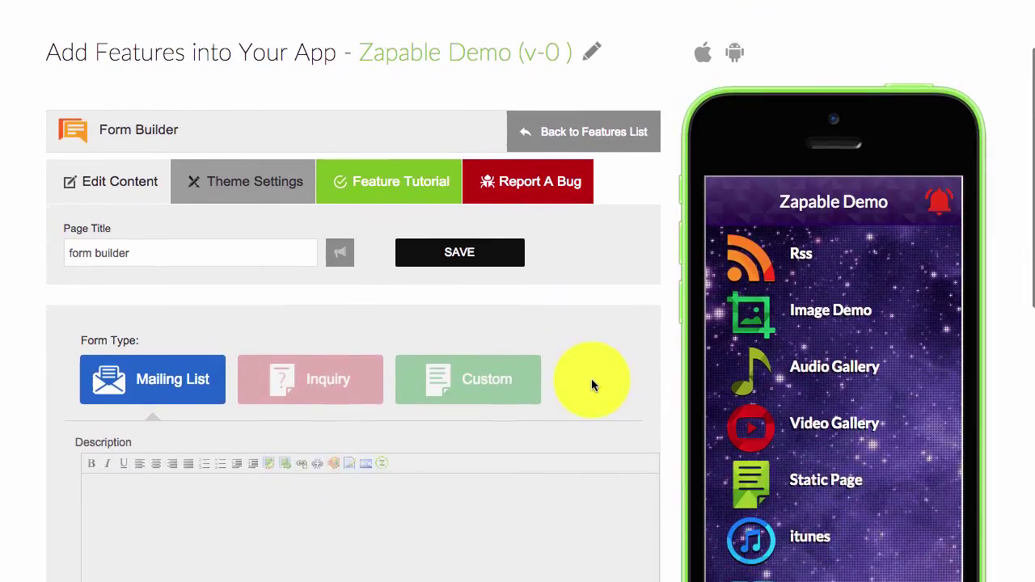
scroll(580, 369, down, 2)
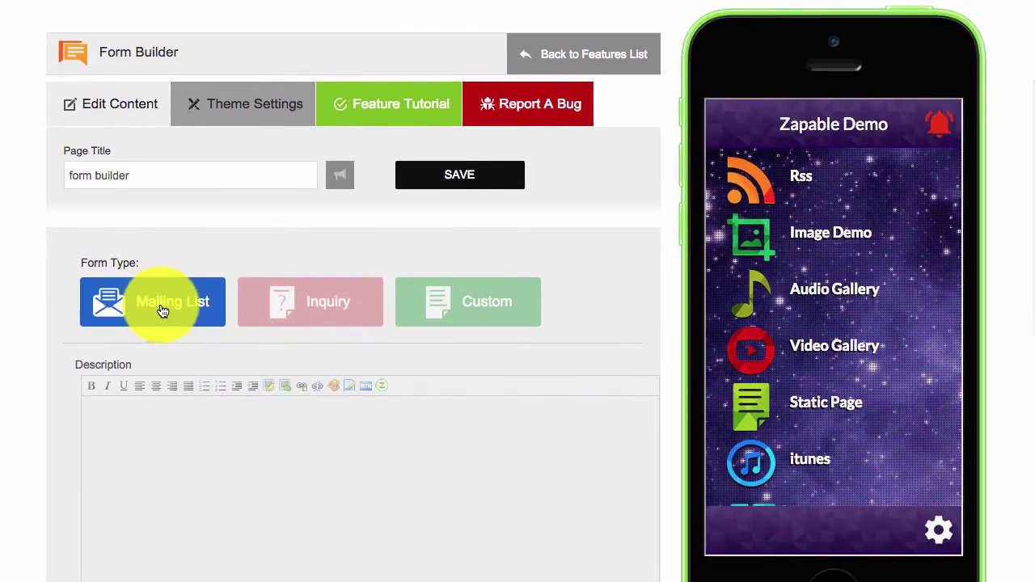
scroll(165, 311, down, 6)
scroll(186, 364, down, 2)
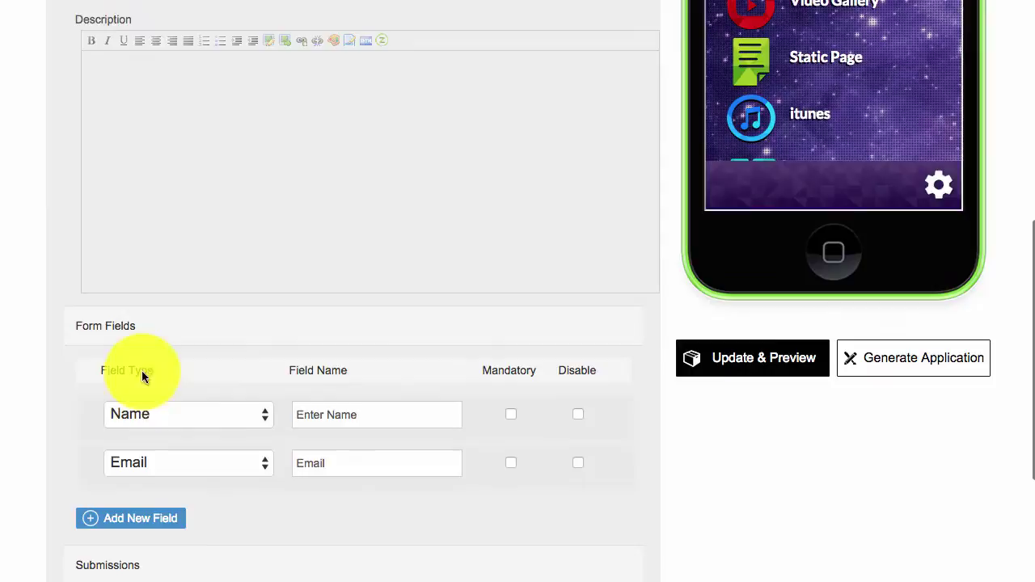
scroll(259, 427, up, 2)
scroll(291, 323, up, 5)
click(312, 217)
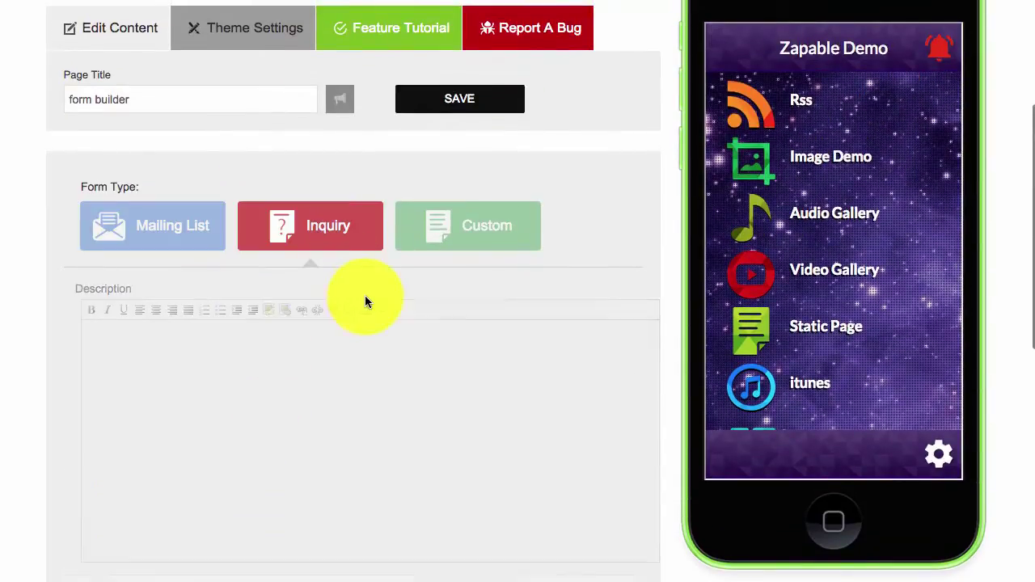
scroll(364, 297, down, 11)
scroll(364, 298, up, 8)
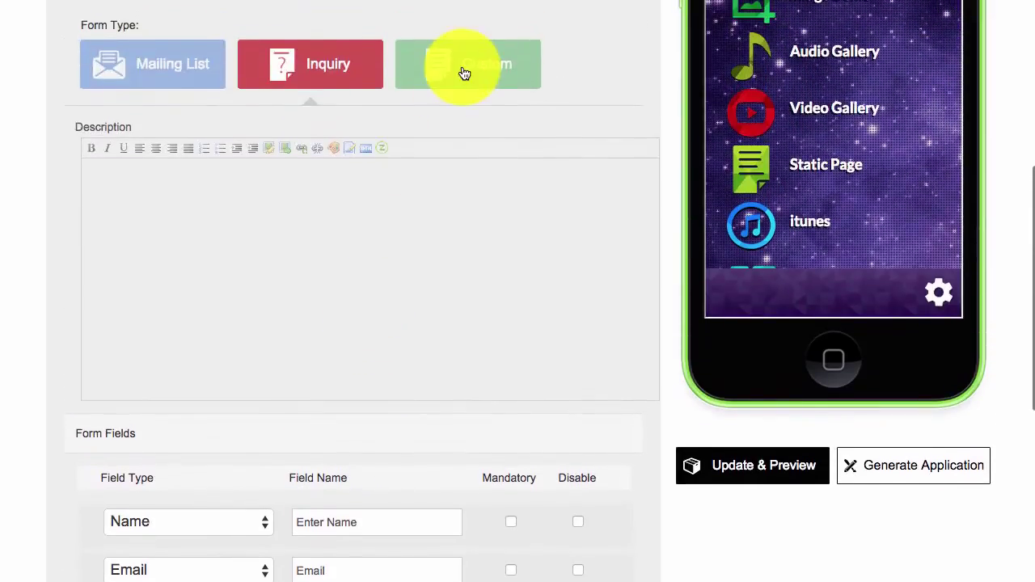
click(462, 69)
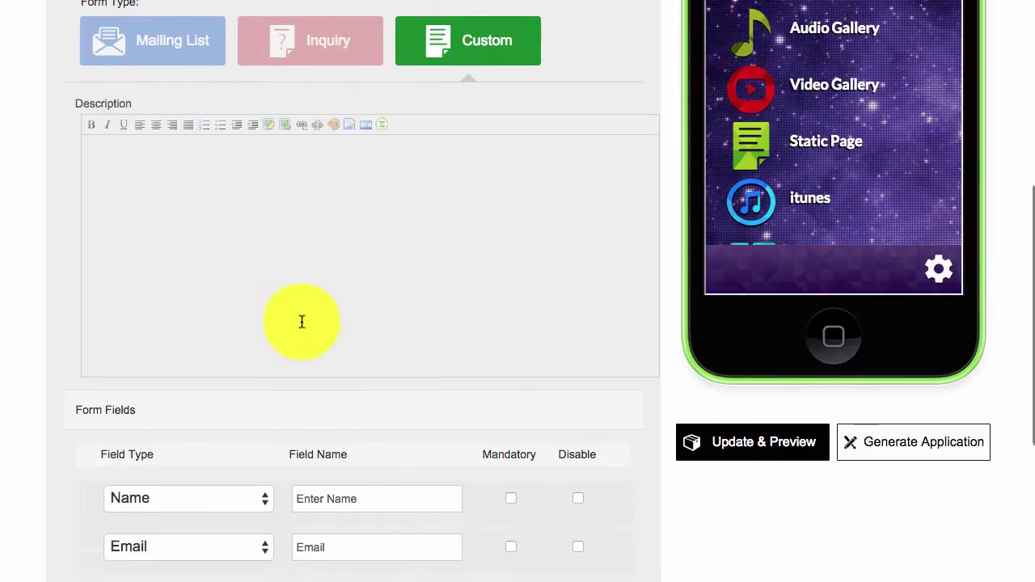
scroll(300, 318, down, 3)
scroll(242, 429, up, 10)
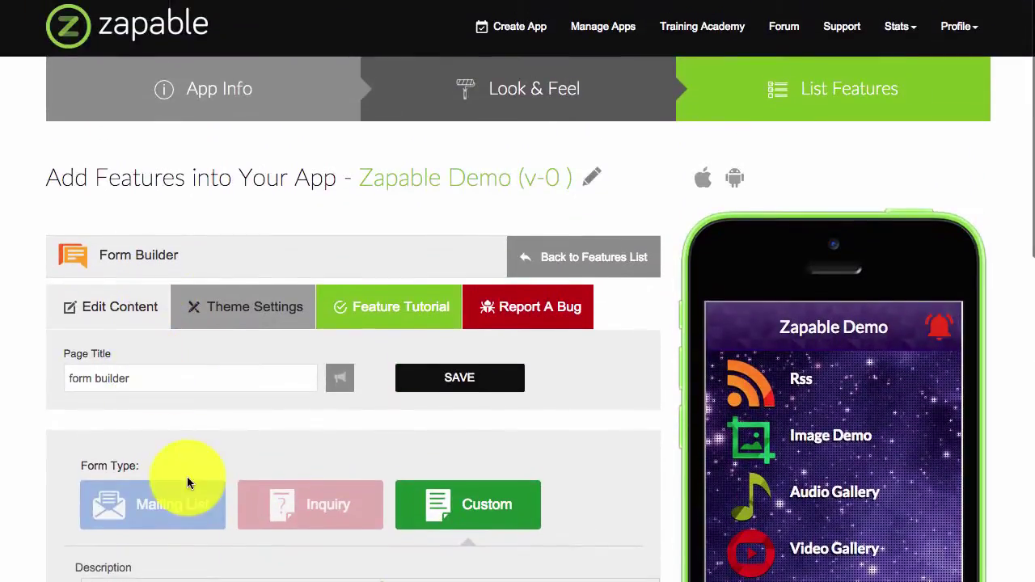
- Switch the form type back to Mailing List and type the form description
click(202, 503)
scroll(315, 406, down, 5)
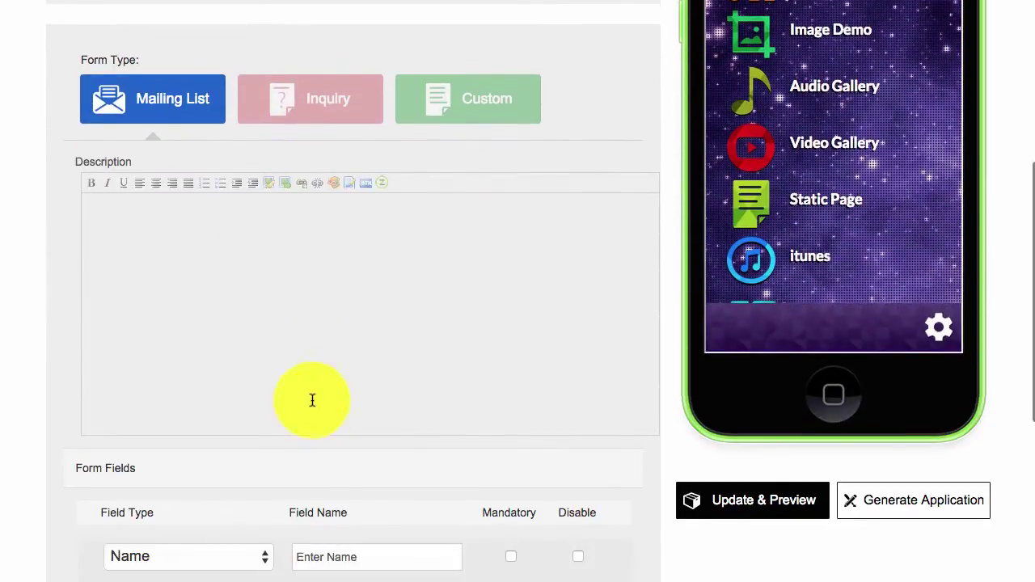
click(146, 241)
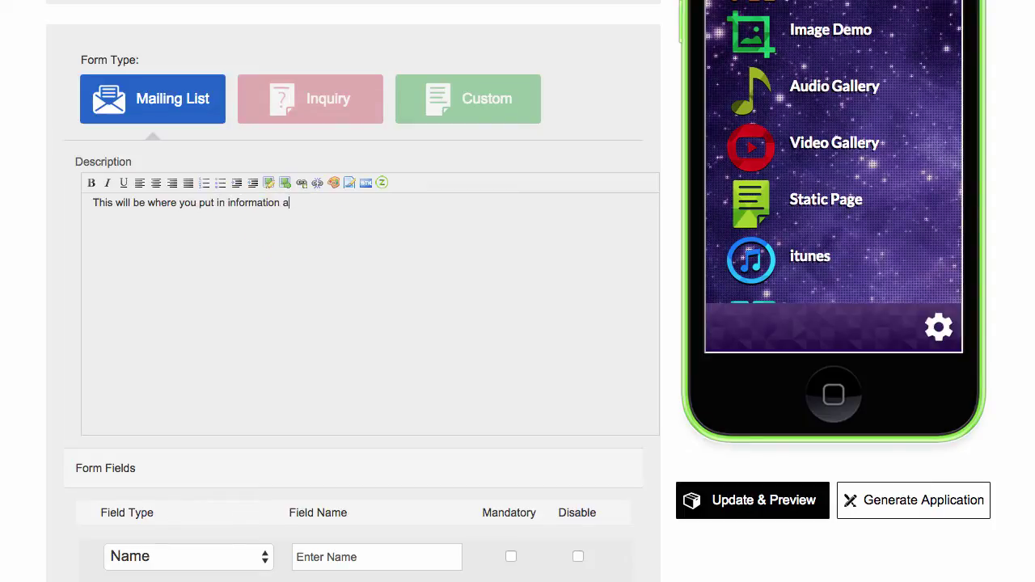
text(users get when they fi)
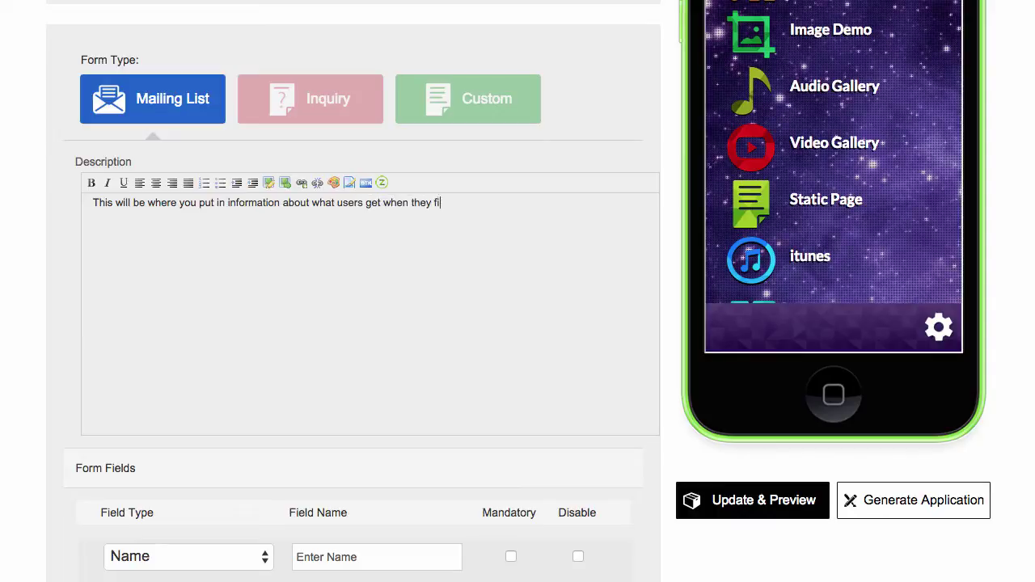
text(m)
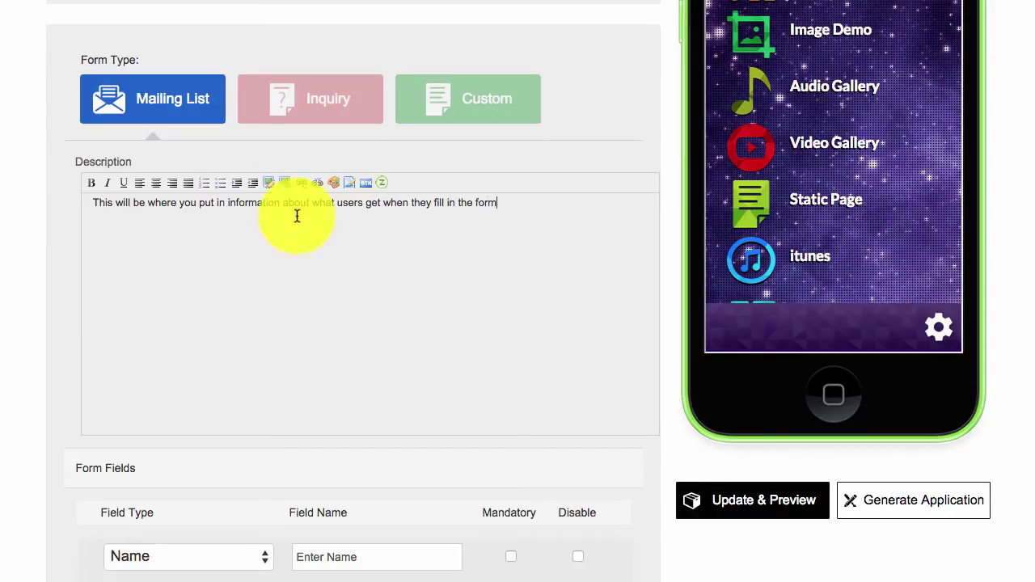
- Make the description line bold, then revert it to regular text
drag(513, 215, 58, 205)
click(90, 186)
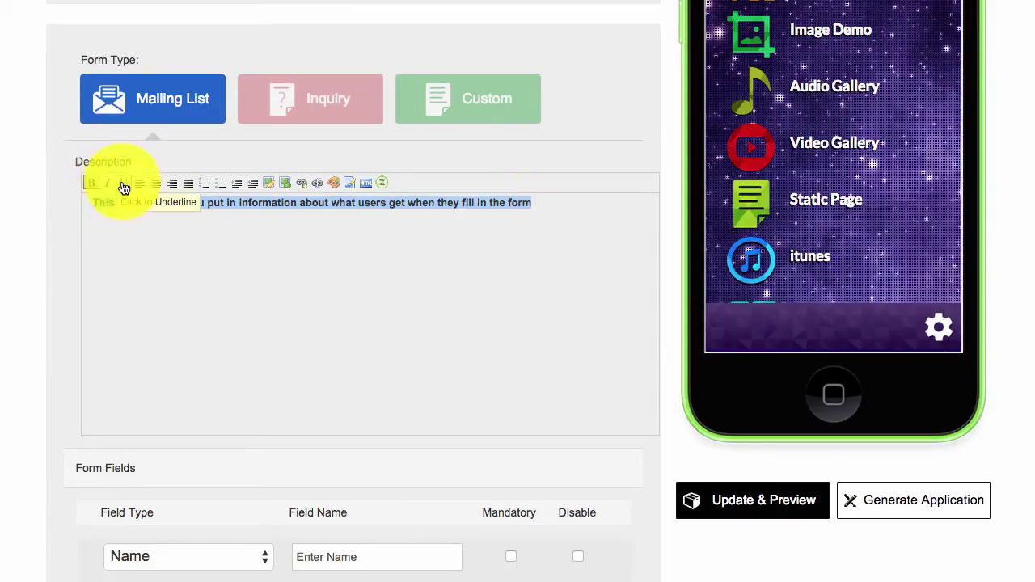
click(92, 183)
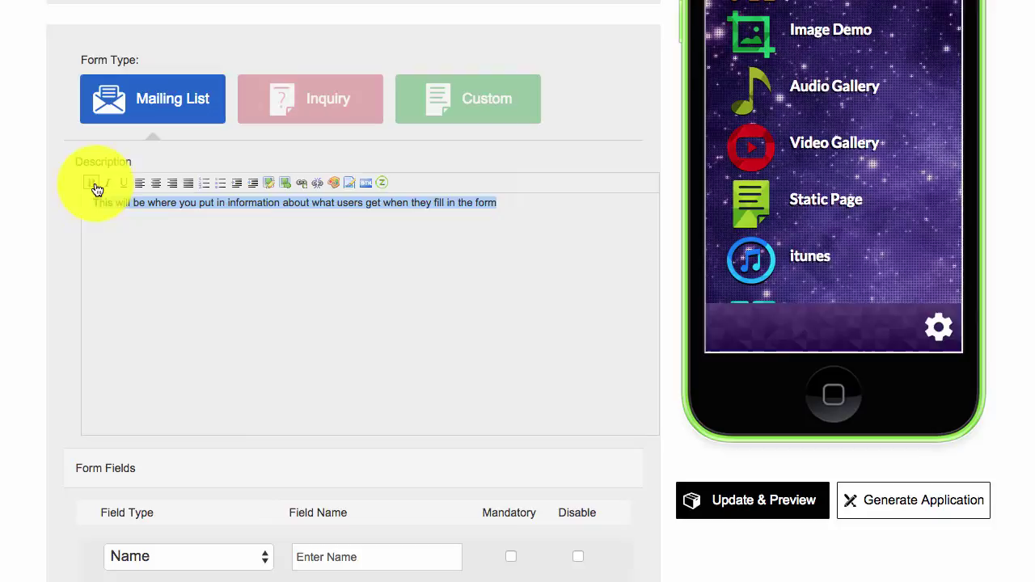
click(365, 245)
scroll(367, 244, down, 8)
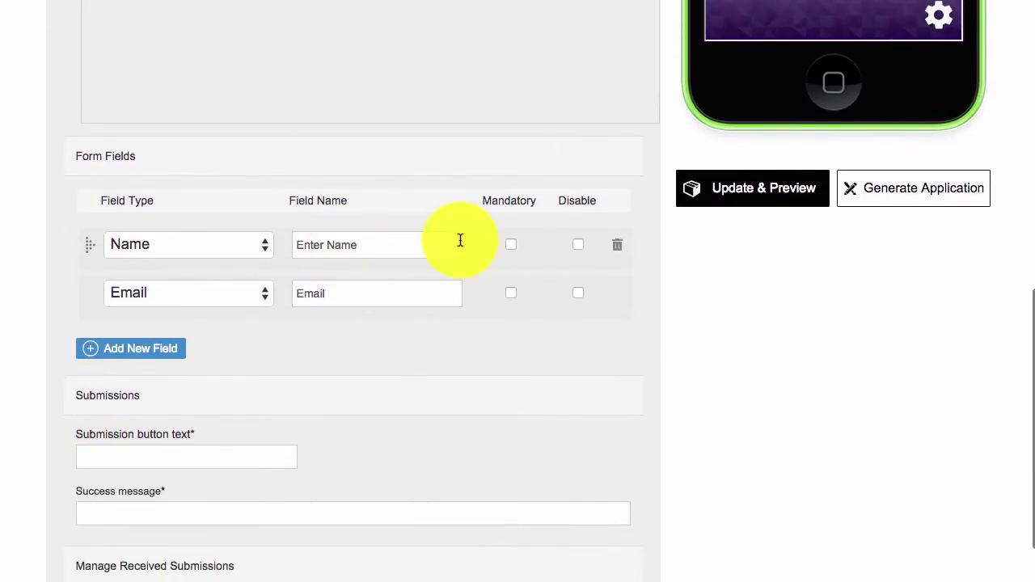
- Make the Name and Email fields mandatory and add a Phone field
click(513, 245)
click(511, 293)
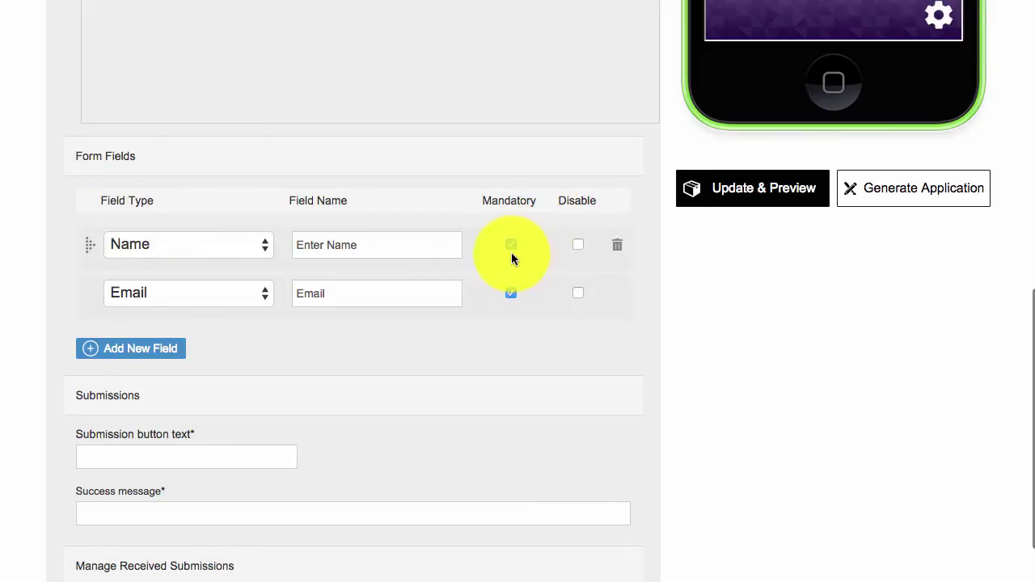
click(137, 364)
click(200, 345)
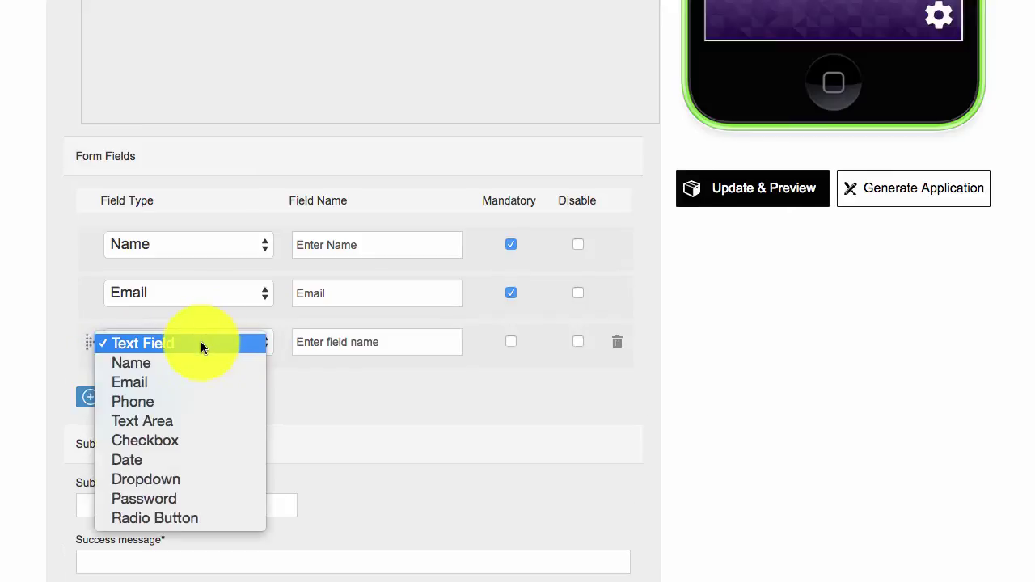
click(203, 401)
- Add a Text Area field as the fourth form field
click(179, 404)
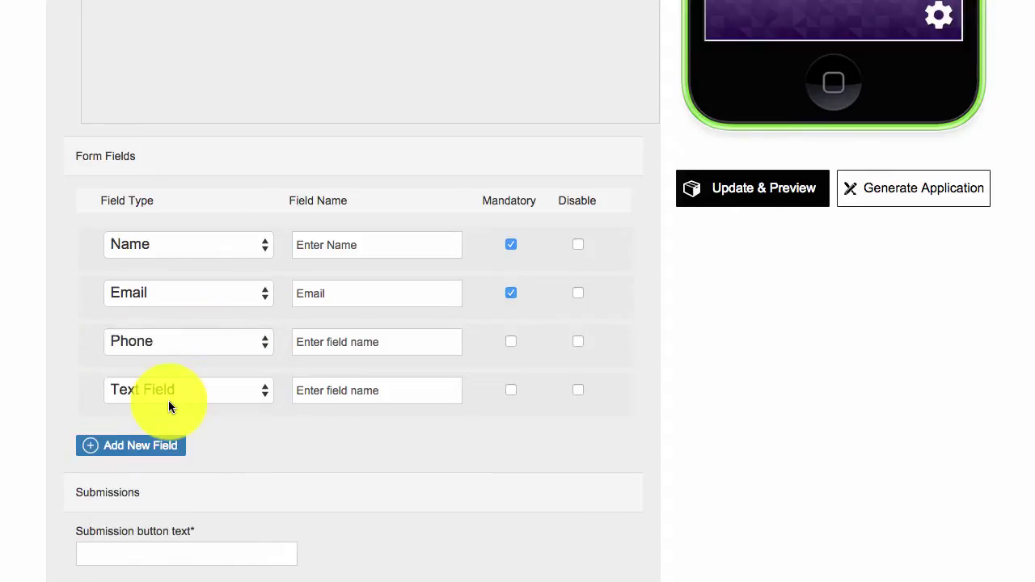
click(180, 391)
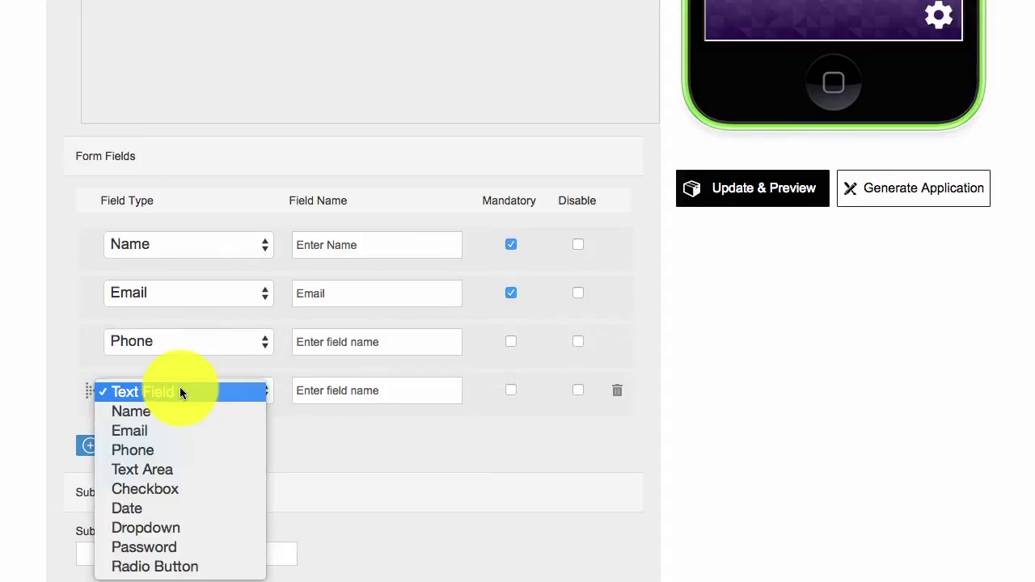
click(194, 467)
- Add a Checkbox field with three option rows
scroll(235, 449, down, 2)
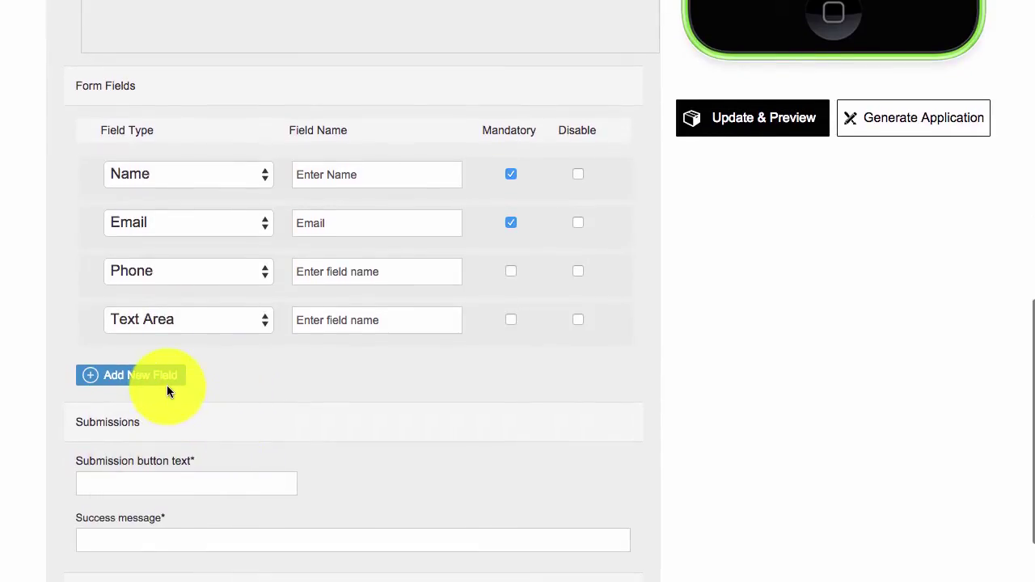
click(166, 376)
click(184, 369)
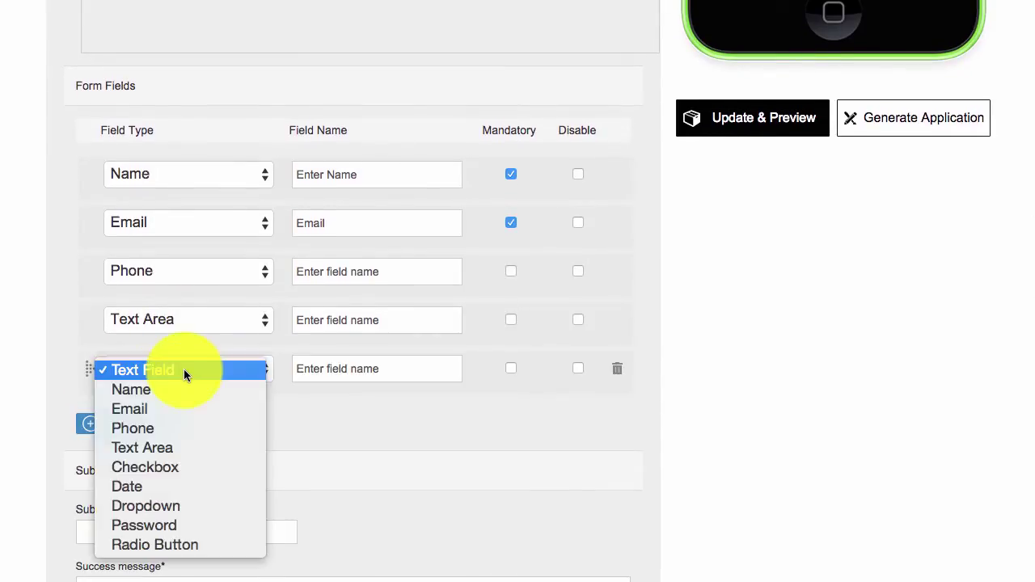
click(193, 462)
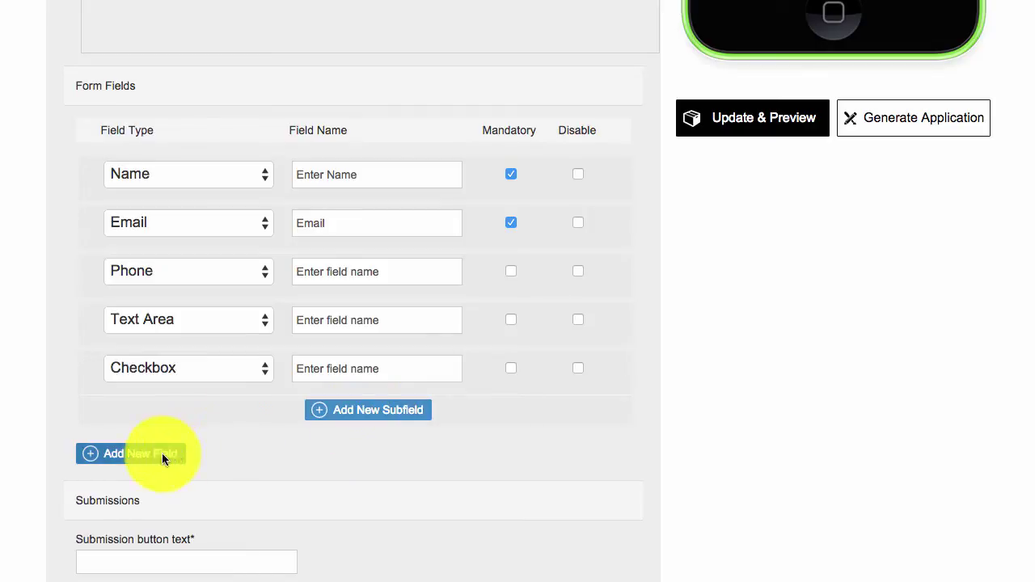
click(356, 410)
click(360, 451)
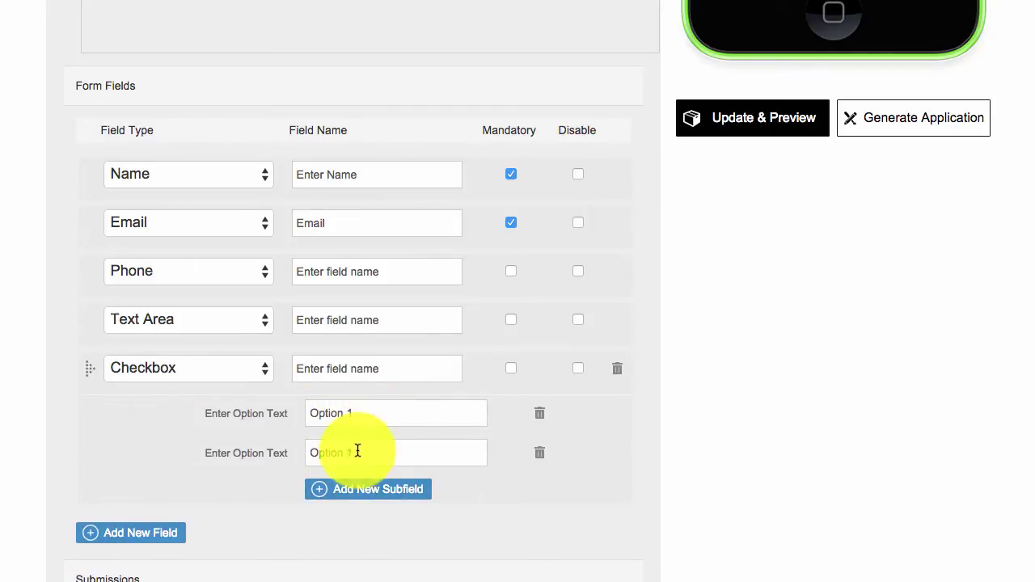
click(359, 488)
- Add a Date field below the Checkbox
click(134, 566)
scroll(236, 437, down, 3)
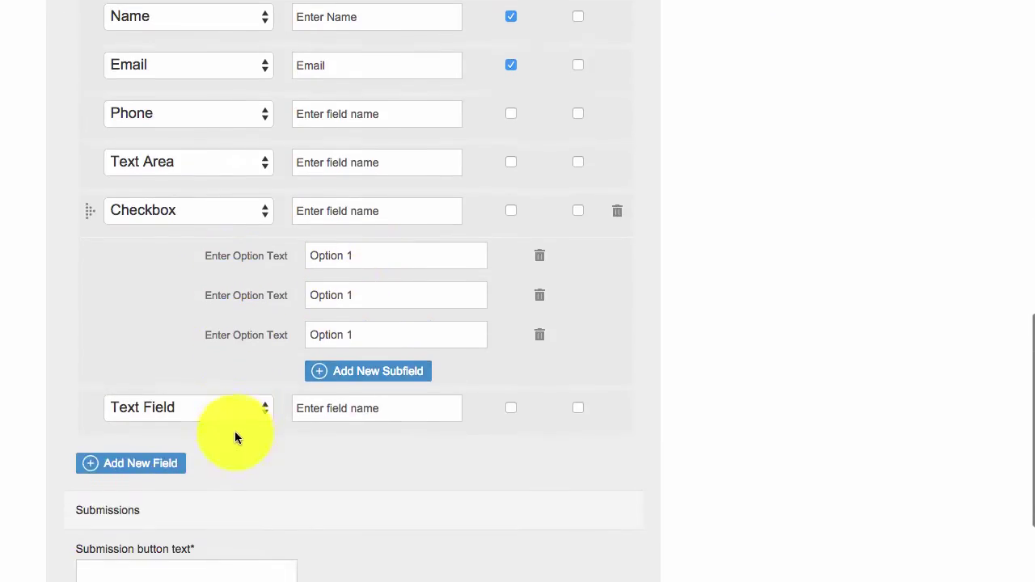
click(224, 410)
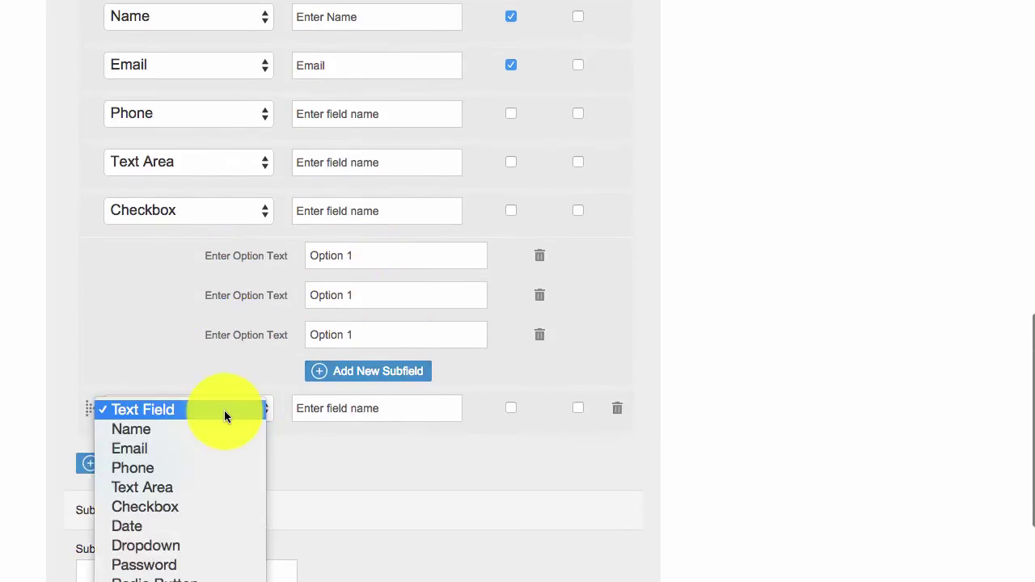
click(213, 526)
- Add a Dropdown field with three options below the Date field
scroll(356, 439, down, 2)
scroll(267, 411, down, 1)
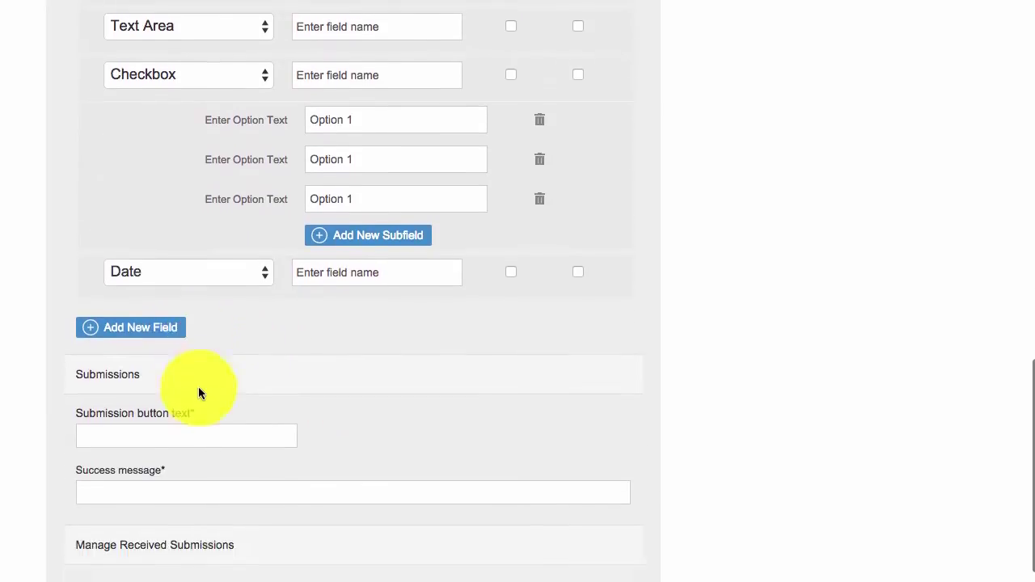
click(144, 325)
click(220, 314)
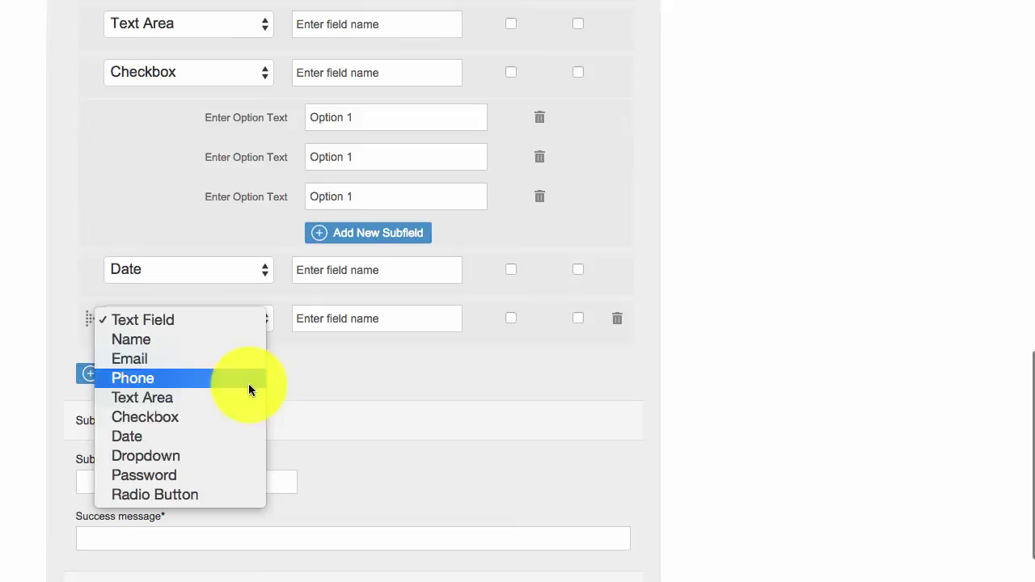
click(210, 454)
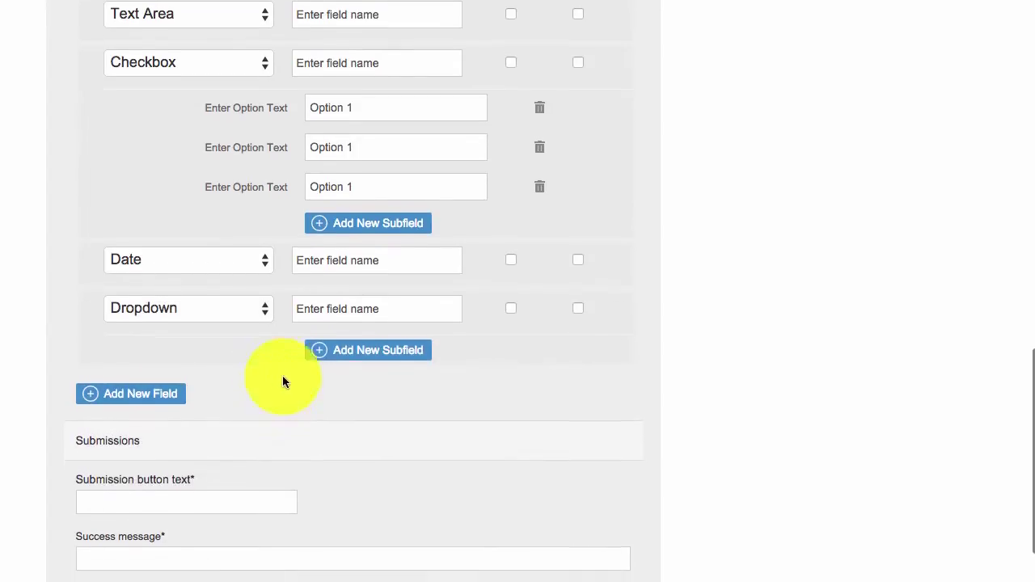
click(344, 350)
click(347, 391)
click(358, 428)
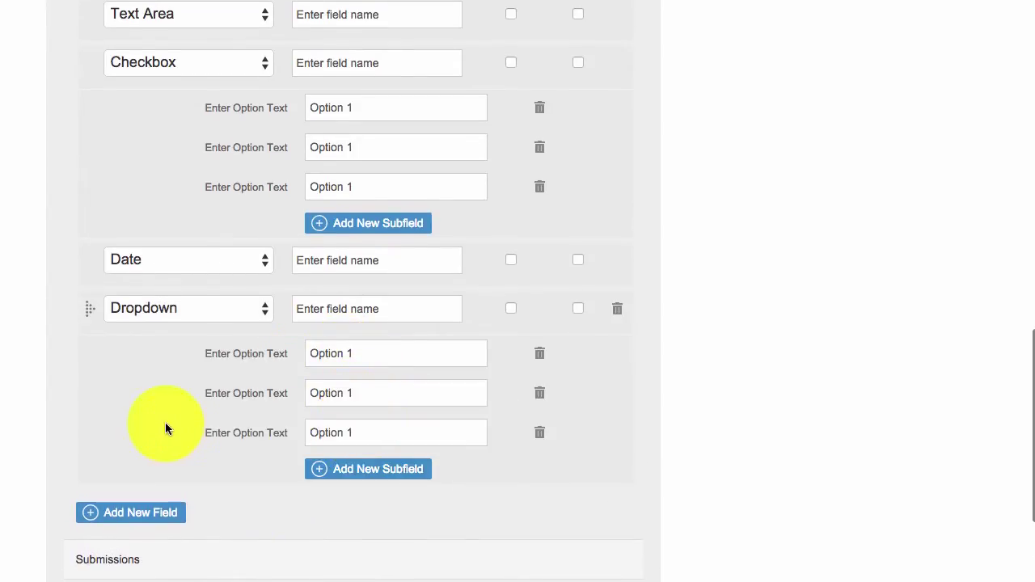
- Add a Radio Button field with two extra option rows at the end
scroll(166, 424, down, 3)
click(139, 304)
click(197, 295)
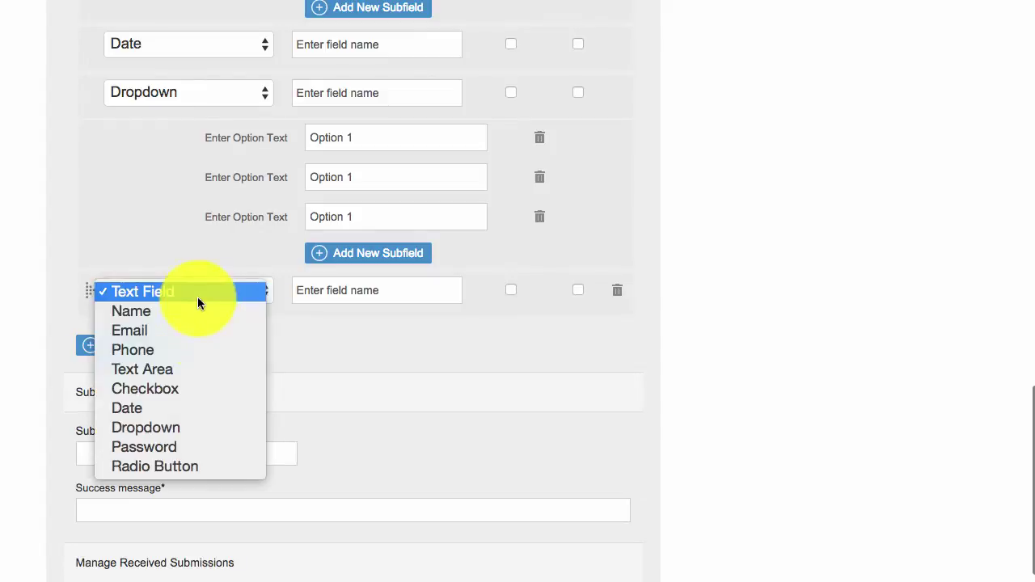
click(202, 463)
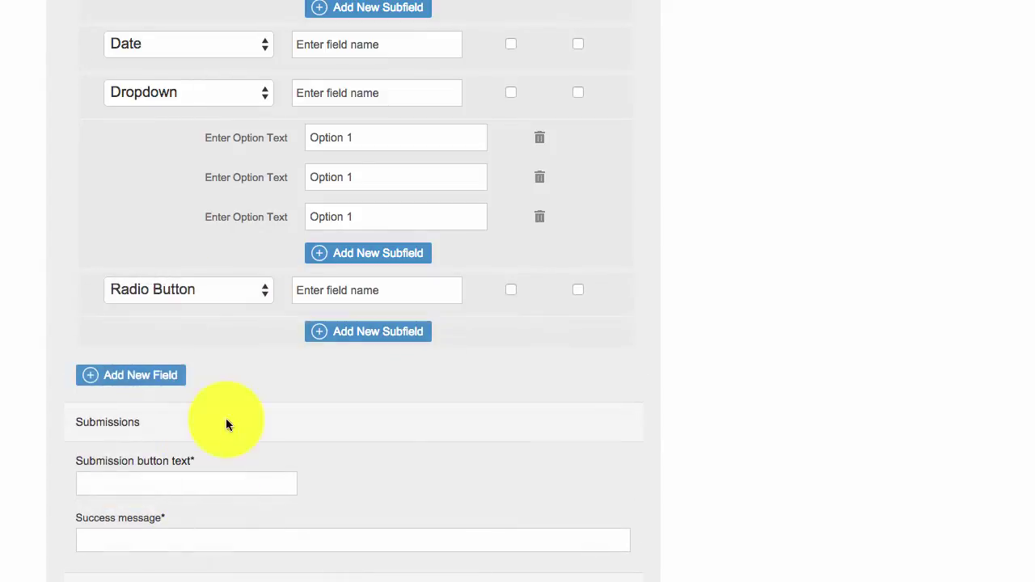
click(352, 334)
click(357, 371)
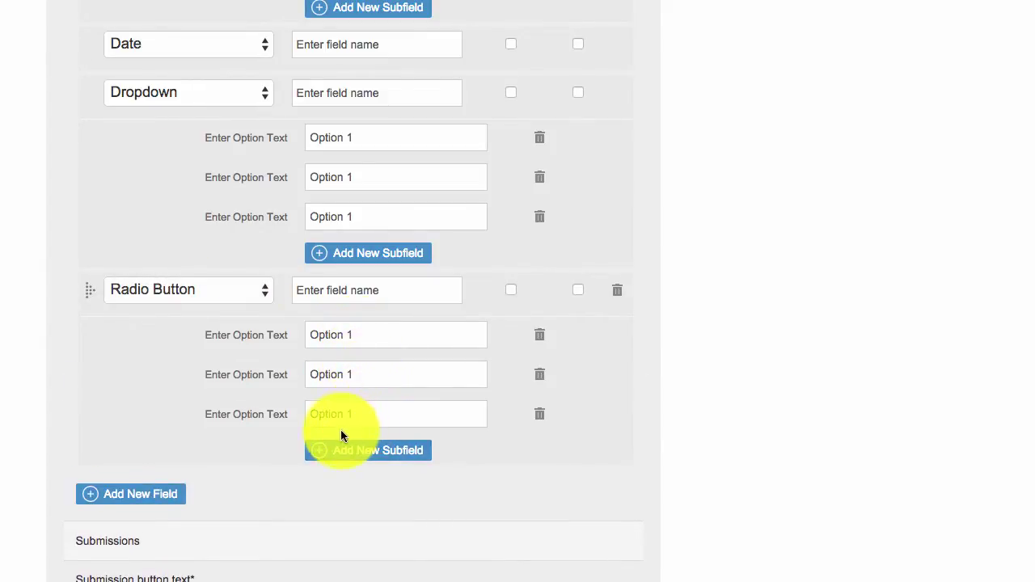
scroll(340, 429, up, 6)
- Rename the Text Area field to Comments
click(373, 168)
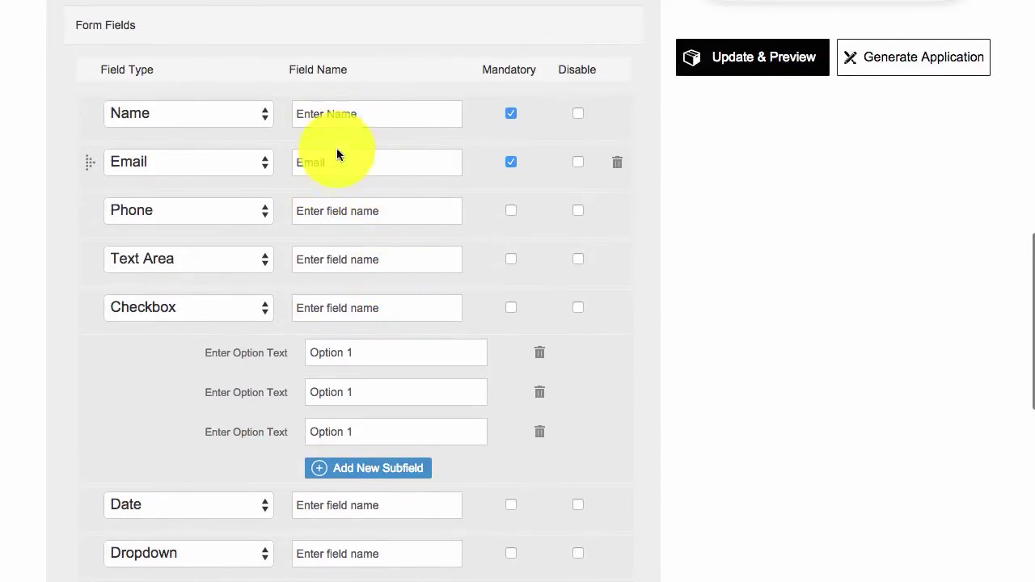
drag(372, 116, 277, 109)
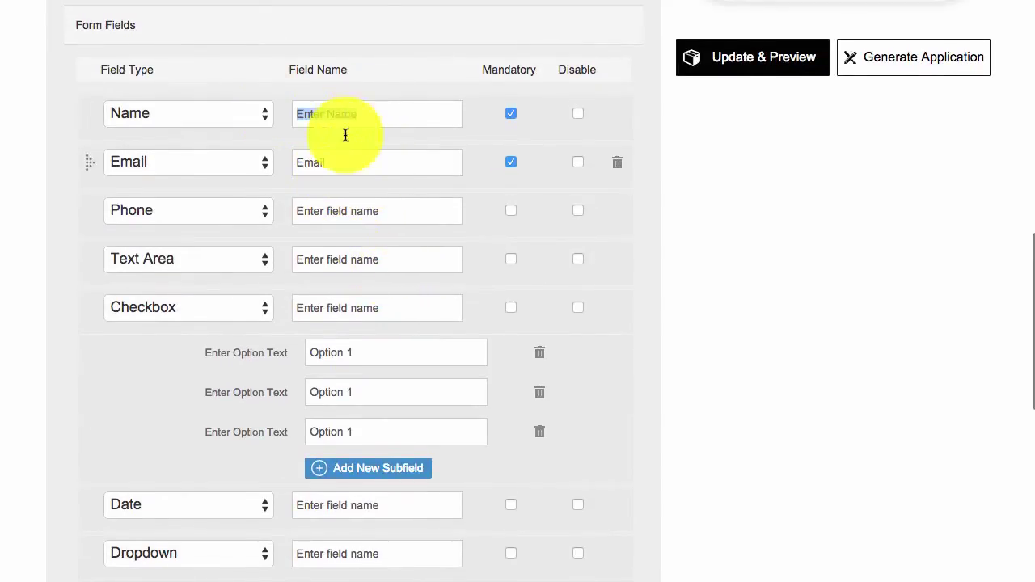
drag(375, 112, 270, 110)
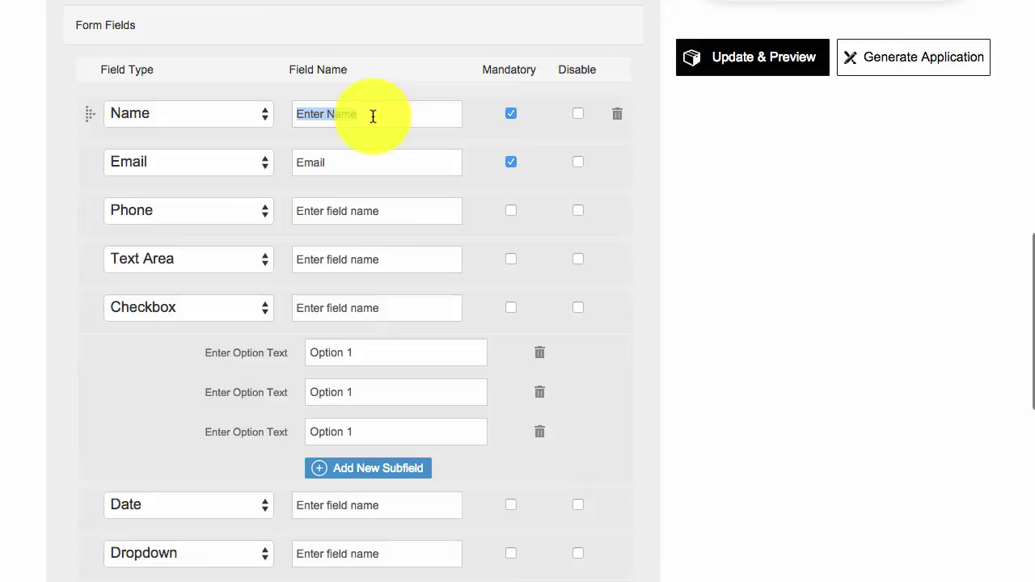
scroll(386, 222, down, 1)
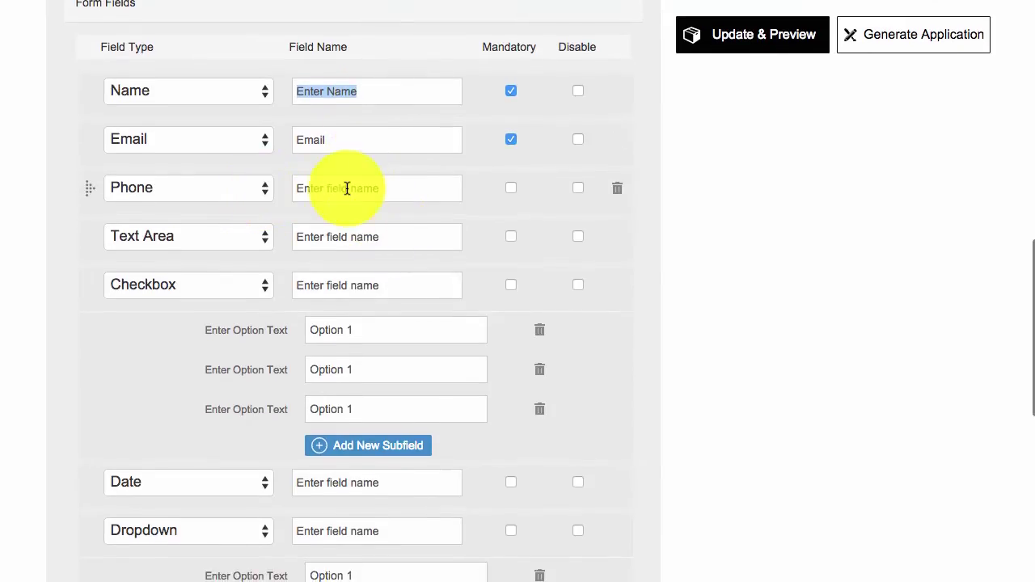
click(347, 189)
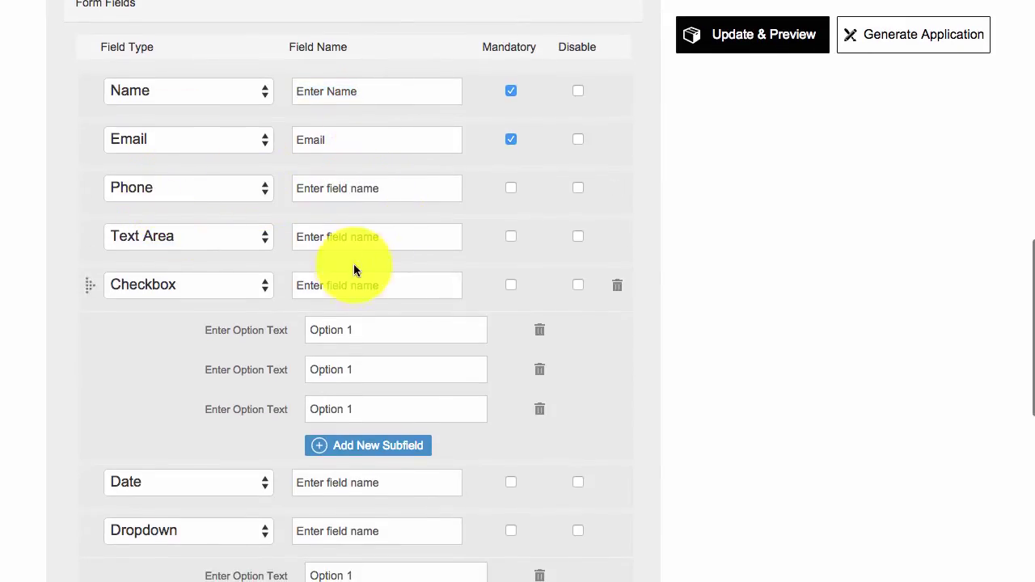
drag(380, 236, 300, 235)
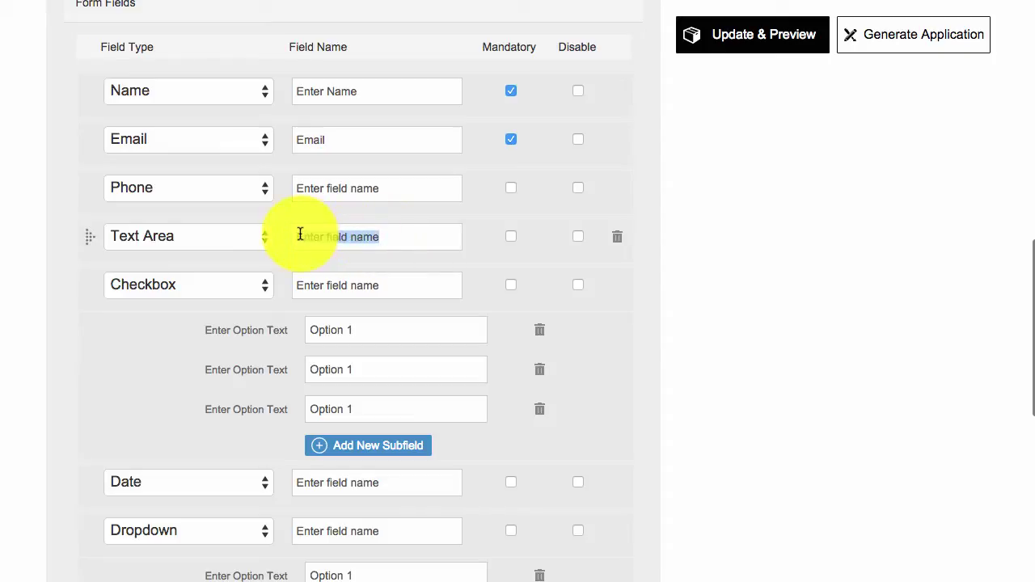
text(Comme)
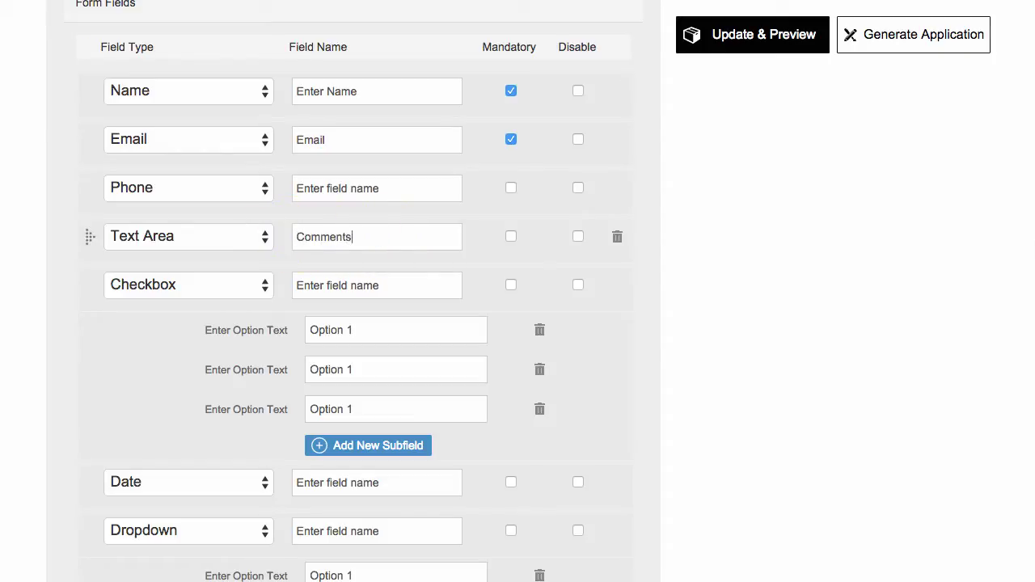
text(nts)
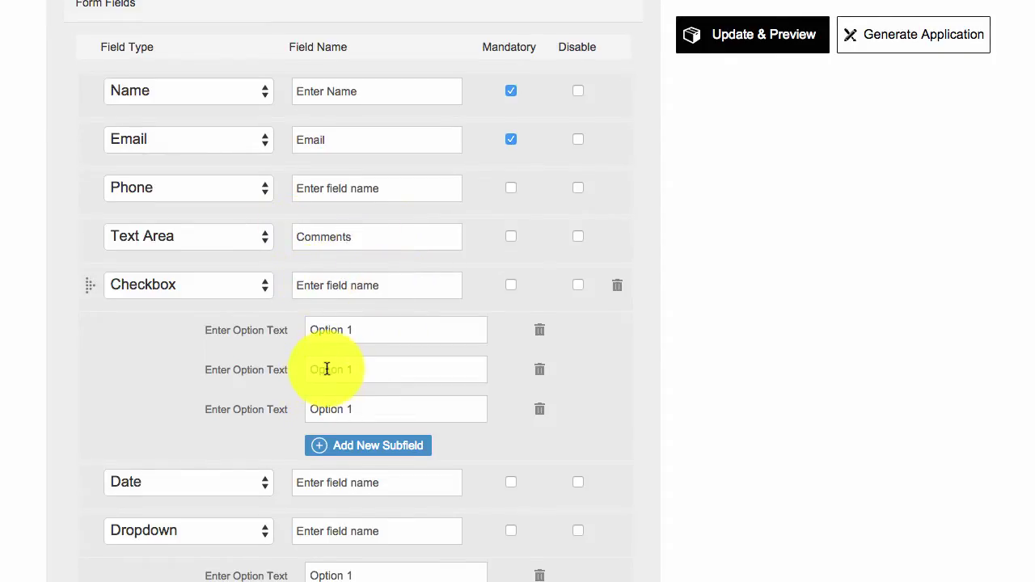
- Name the Checkbox 'How Did You Like Your Meal?' with options 1 Star, 2 Stars, 3 Stars
scroll(327, 368, down, 1)
drag(457, 258, 300, 257)
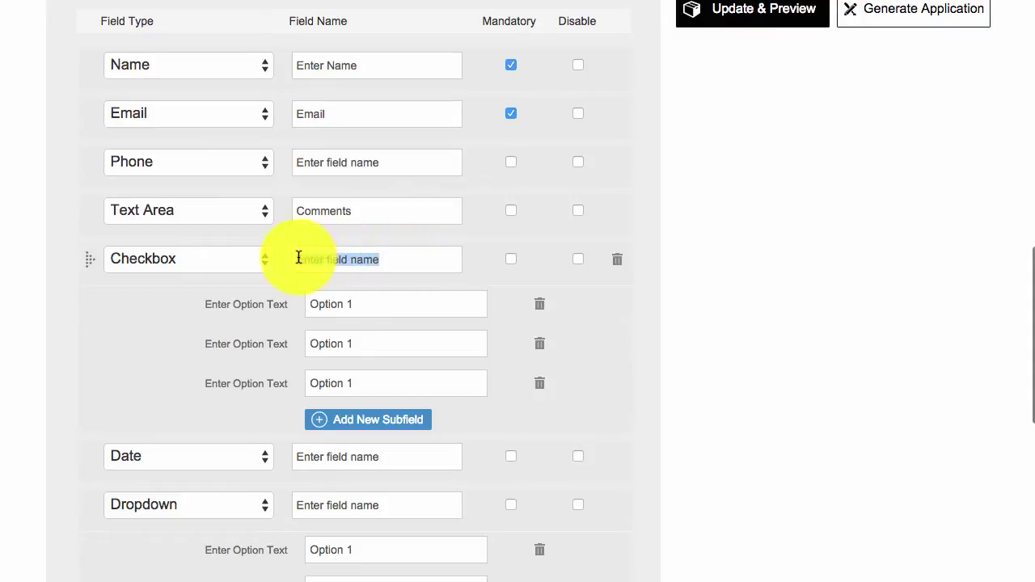
text(How Did You Like Your Mea)
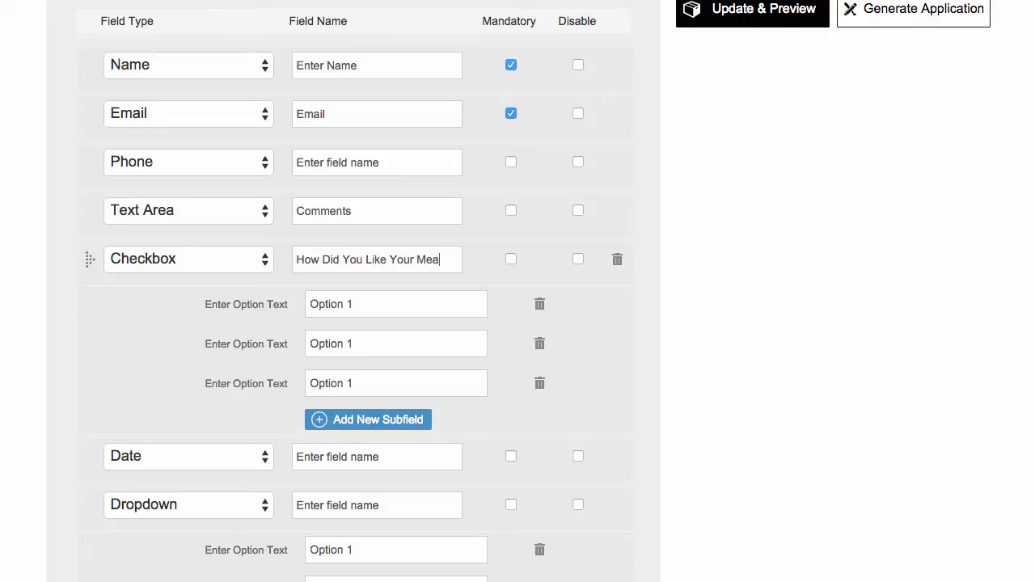
drag(364, 304, 305, 300)
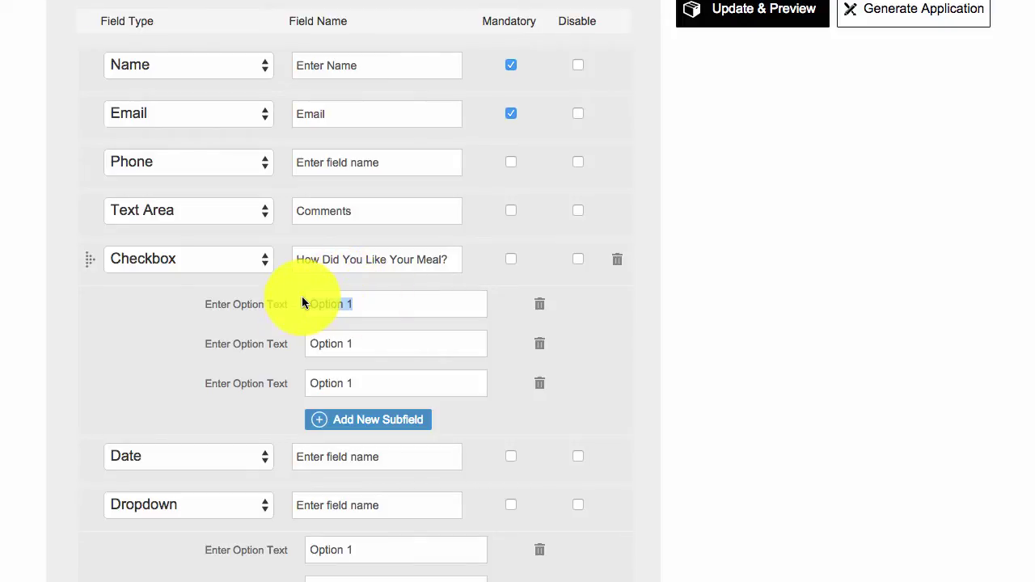
text(1 Star)
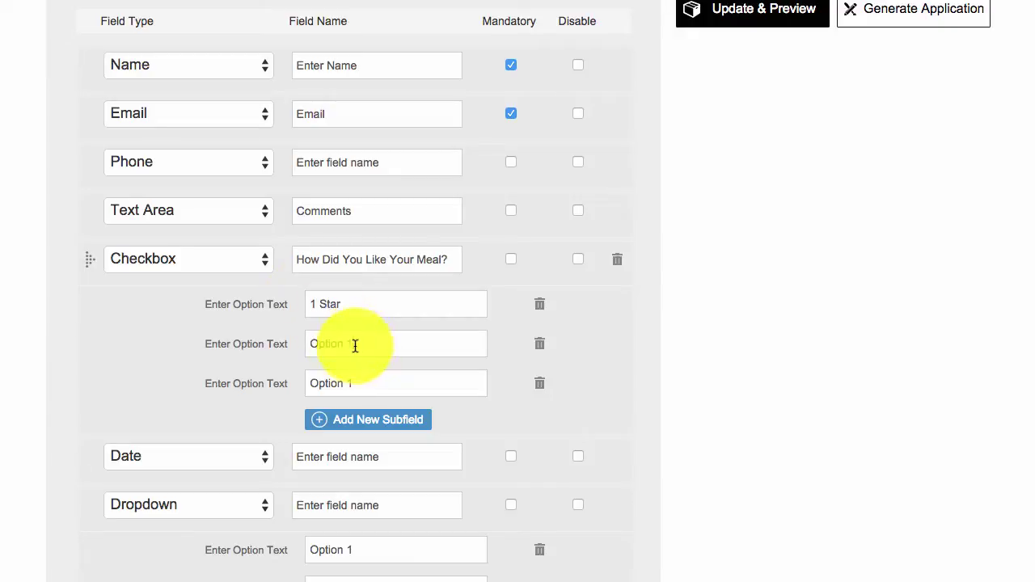
drag(353, 345, 287, 343)
text(2 Stars)
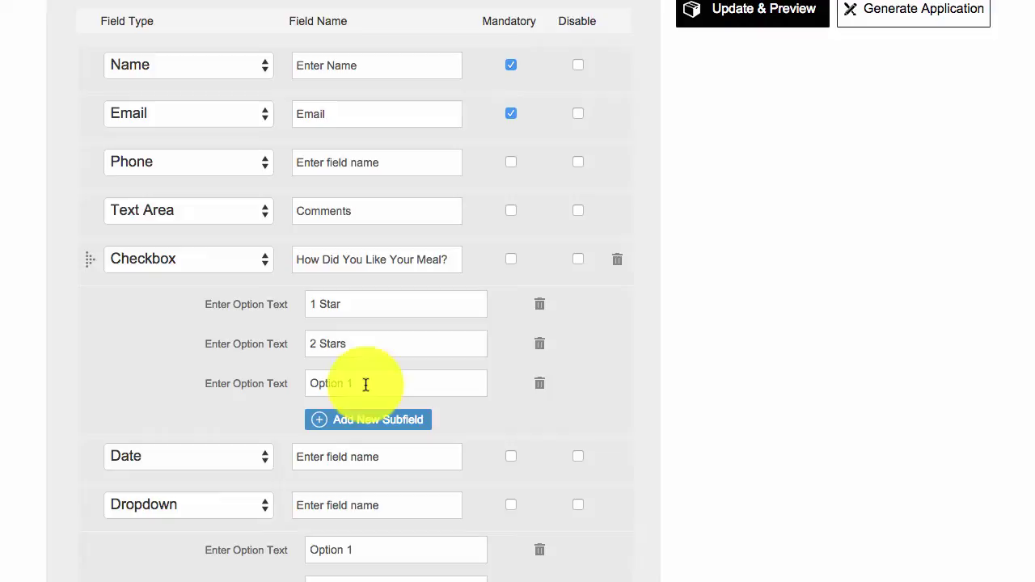
drag(363, 386, 266, 375)
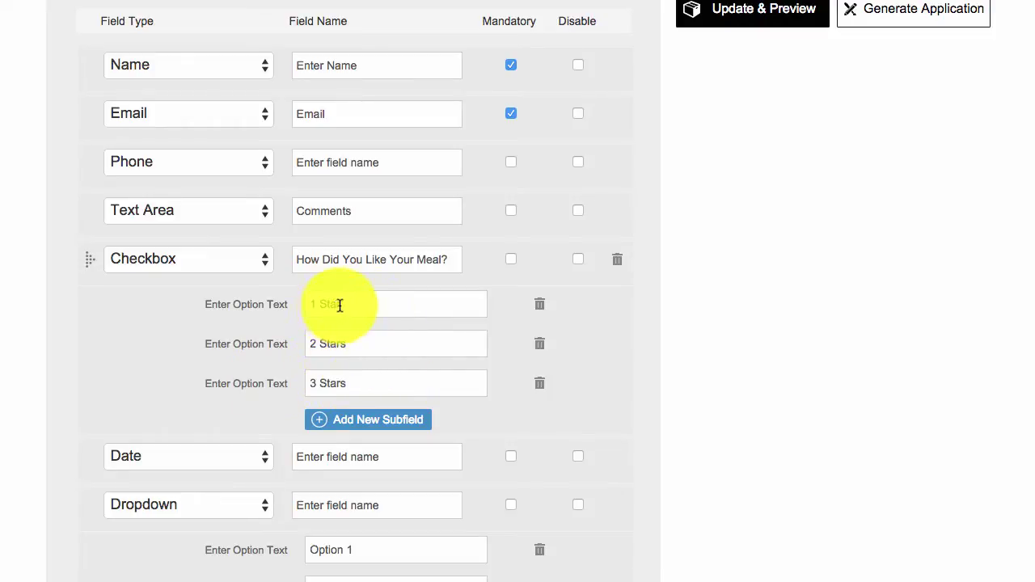
scroll(478, 380, down, 2)
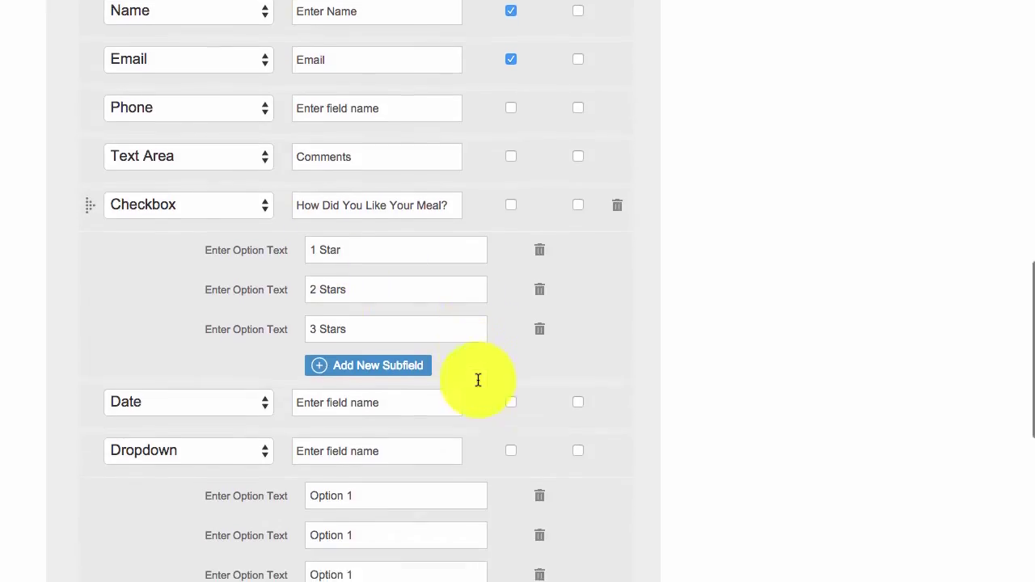
scroll(478, 380, down, 5)
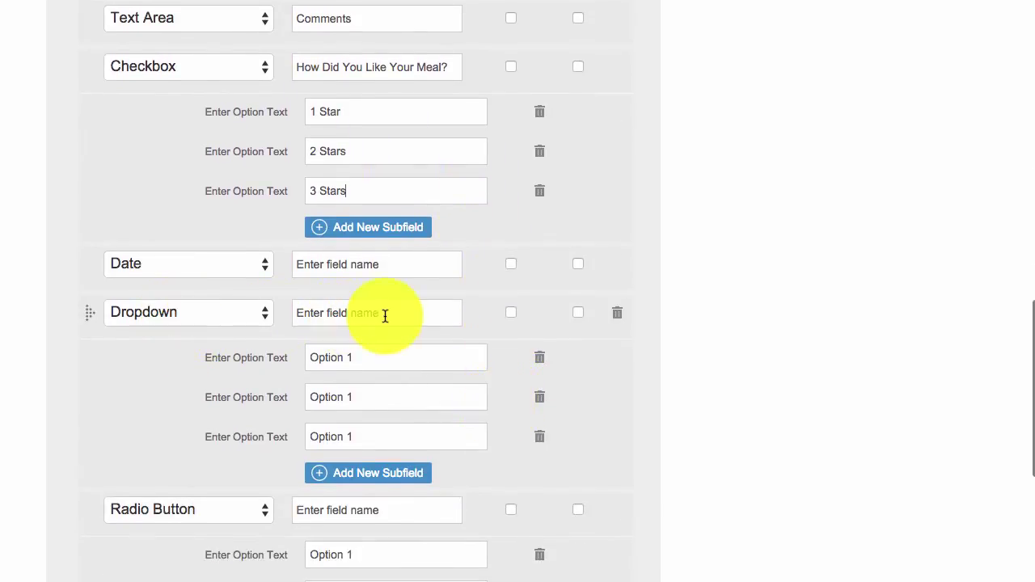
- Copy the meal question and 1 Star option from the Checkbox into the Dropdown
key(ctrl+a)
key(ctrl+c)
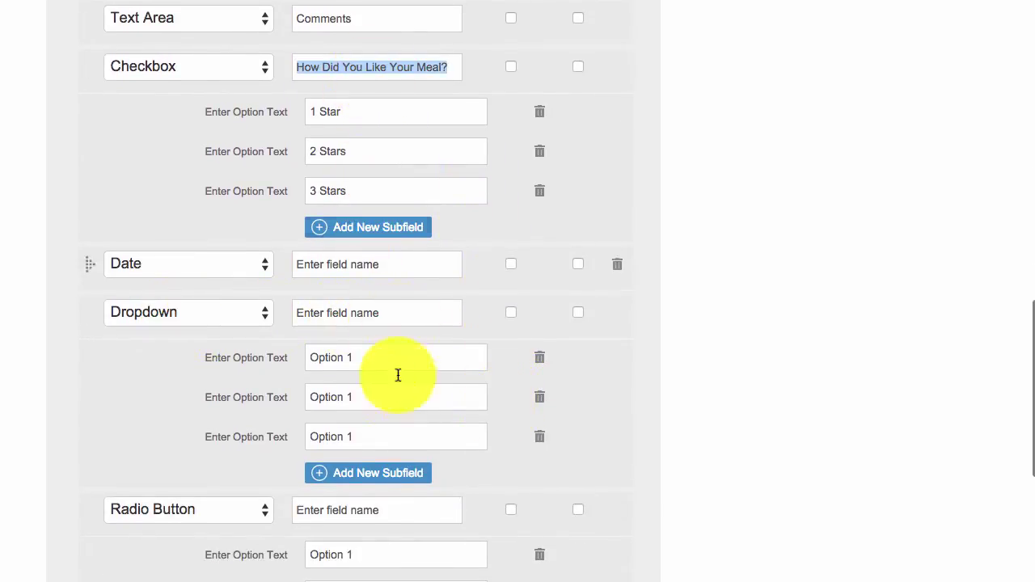
click(363, 314)
key(ctrl+v)
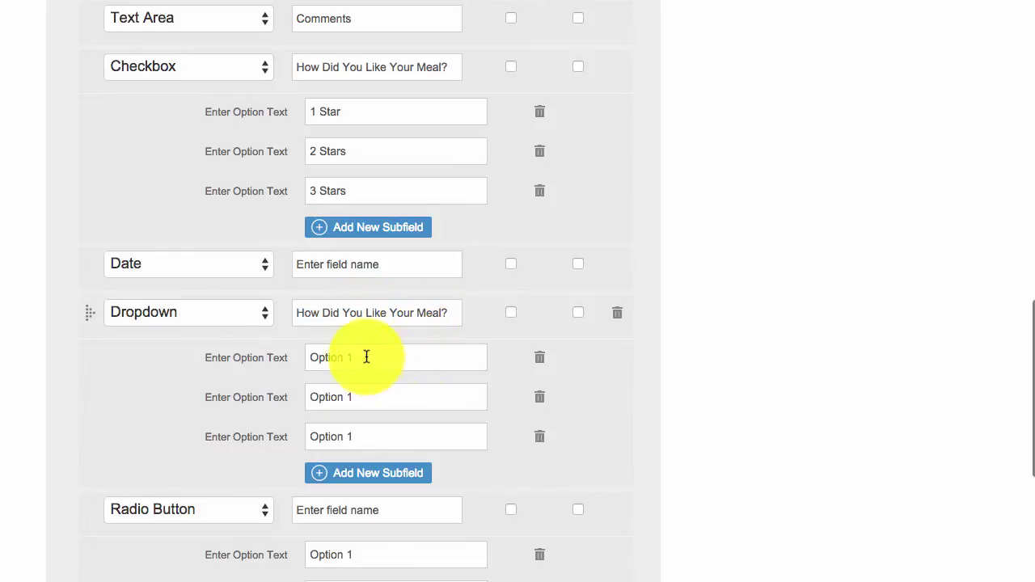
click(344, 115)
key(ctrl+a)
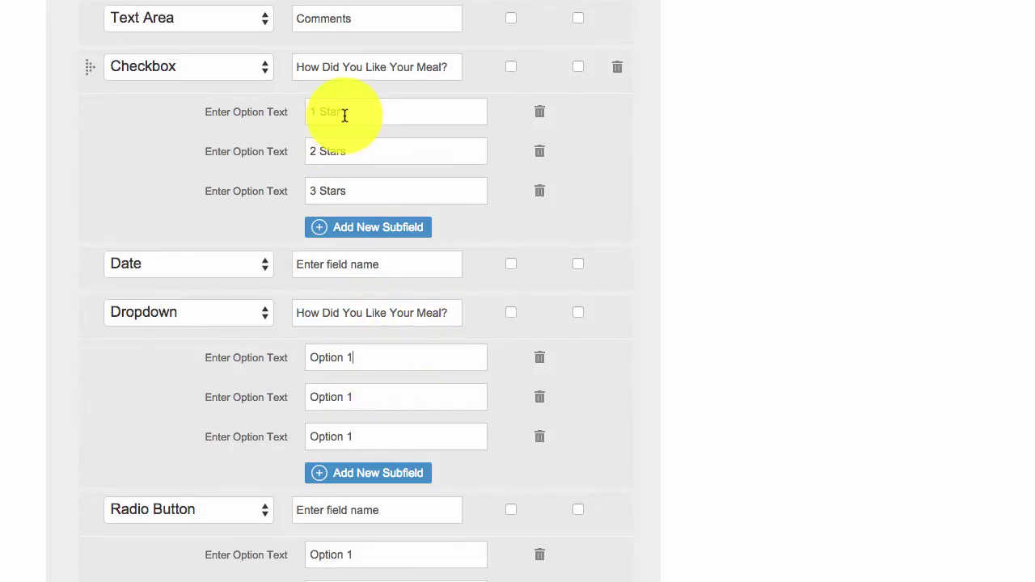
key(ctrl+c)
click(345, 357)
key(ctrl+v)
- Fill the Dropdown's second and third options with 2 Stars and 3 Stars
click(335, 153)
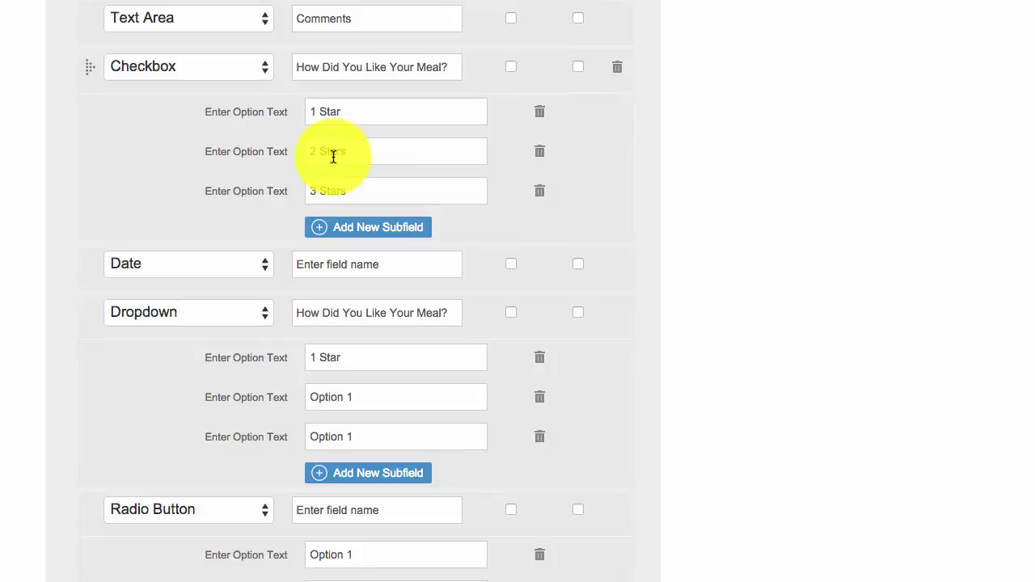
key(ctrl+a)
key(ctrl+c)
click(367, 396)
key(ctrl+a)
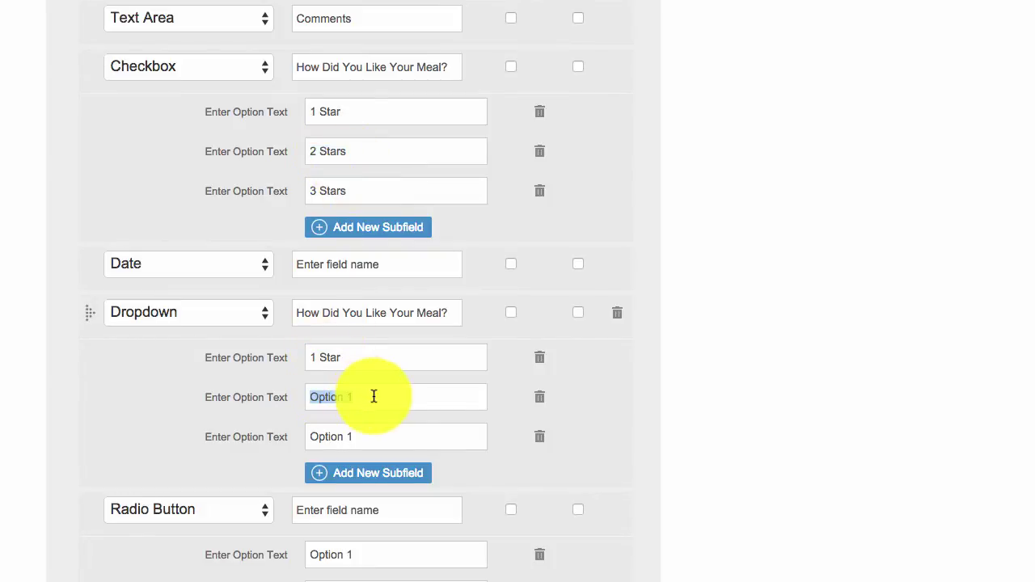
key(ctrl+v)
click(341, 191)
key(ctrl+a)
key(ctrl+c)
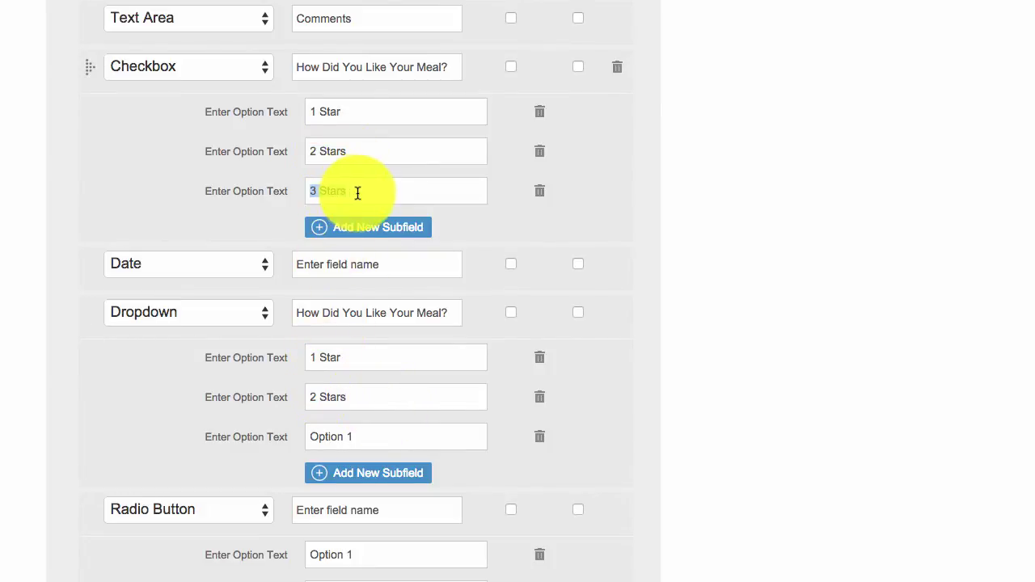
click(357, 437)
key(ctrl+a)
key(ctrl+v)
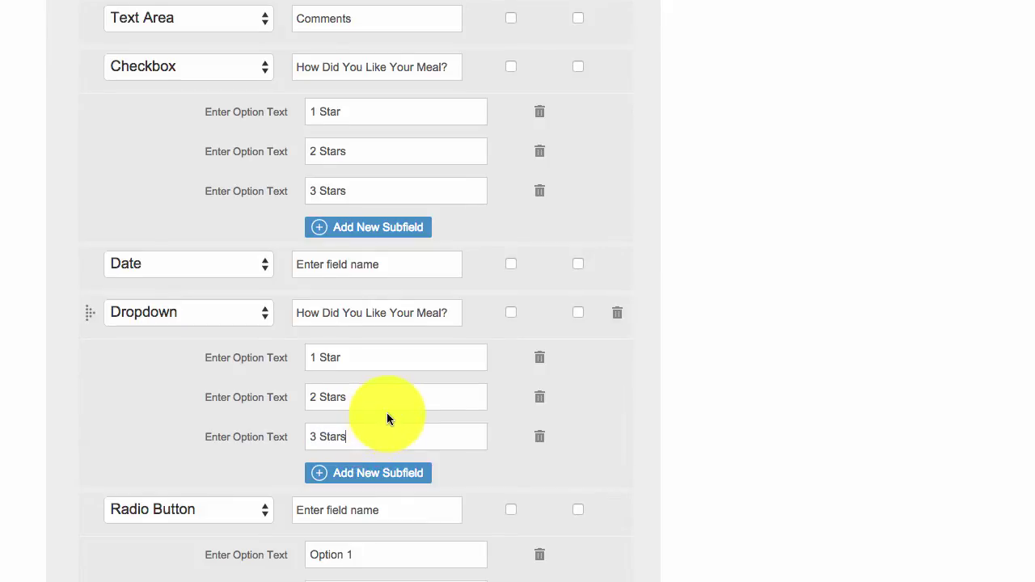
scroll(386, 416, down, 3)
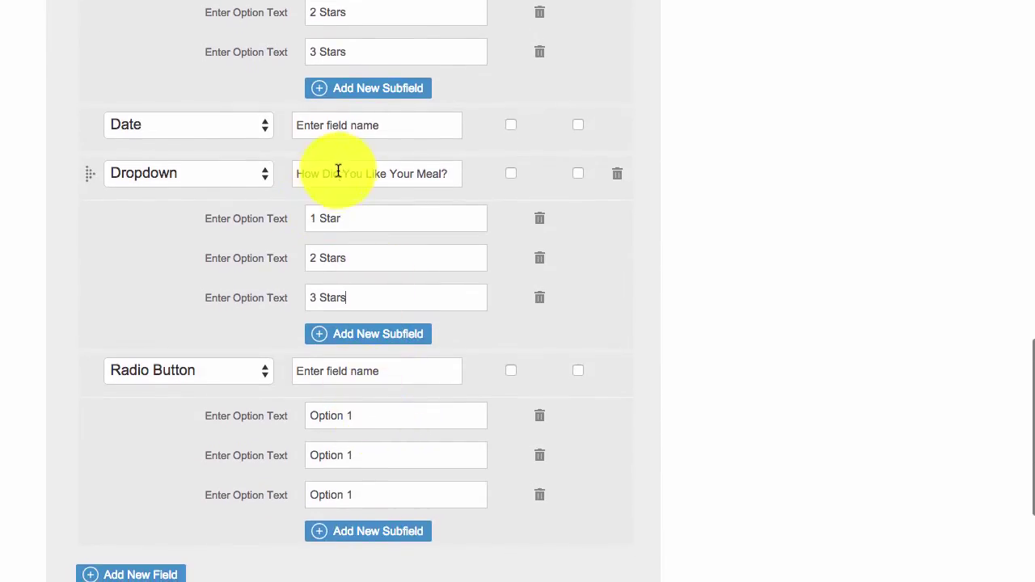
- Paste the meal question and 1 Star into the Radio Button field
click(338, 171)
key(ctrl+a)
key(ctrl+c)
click(341, 369)
key(ctrl+v)
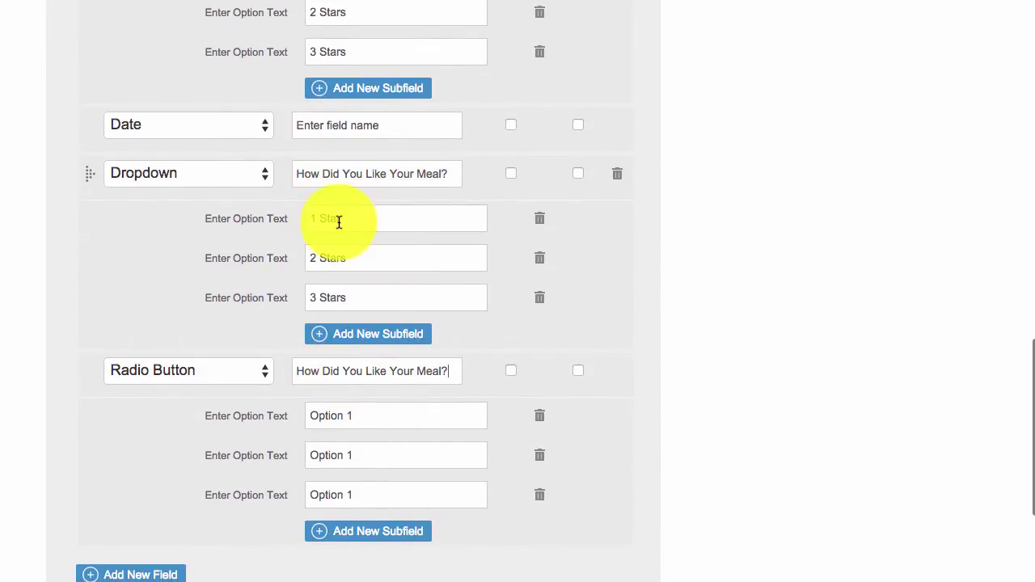
click(345, 217)
key(ctrl+a)
click(347, 417)
key(ctrl+a)
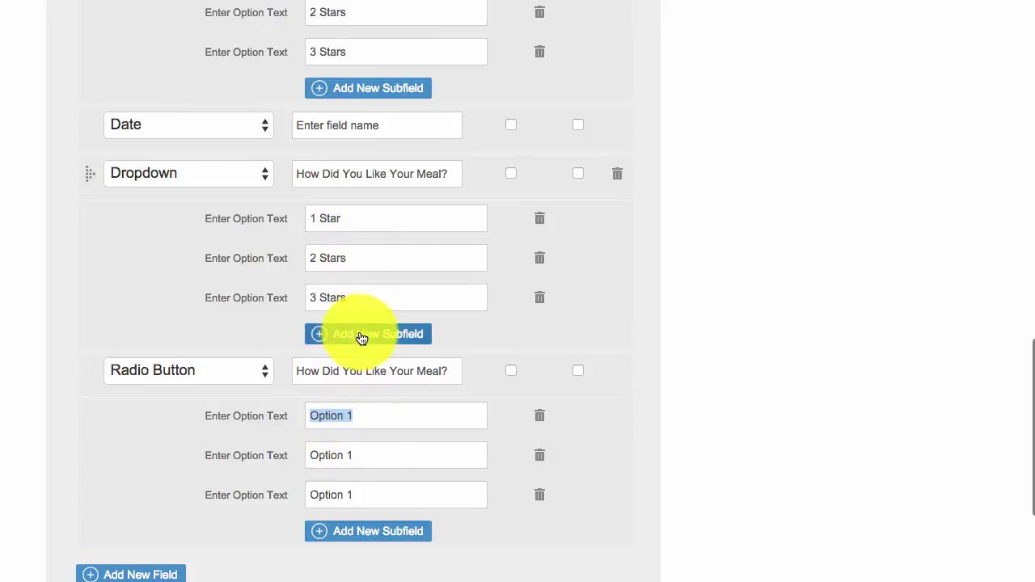
key(ctrl+v)
- Fill the Radio Button's second and third options with 2 Stars and 3 Stars
click(358, 259)
key(ctrl+a)
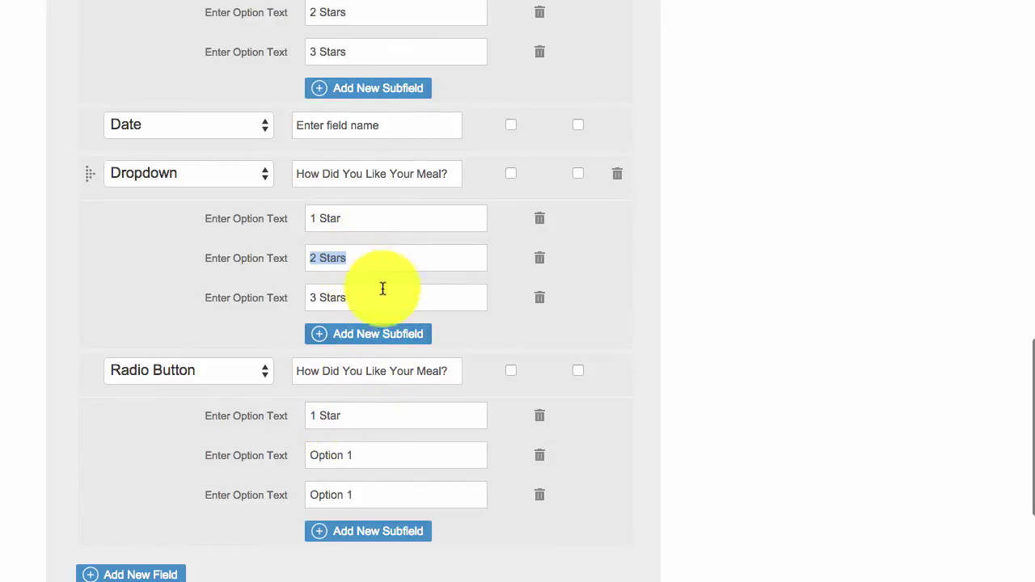
key(ctrl+c)
click(356, 455)
key(ctrl+a)
key(ctrl+v)
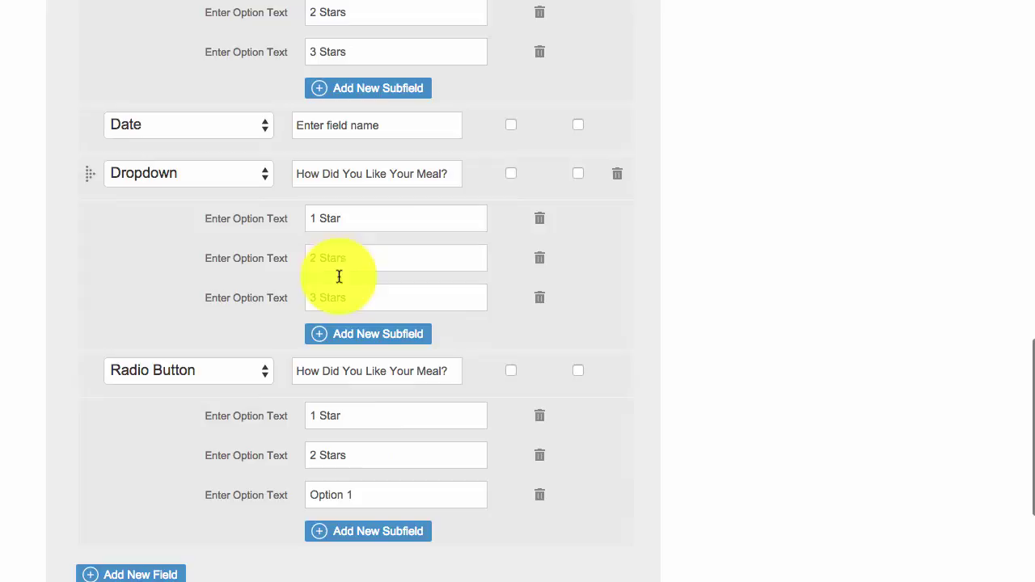
click(345, 291)
key(ctrl+a)
key(ctrl+c)
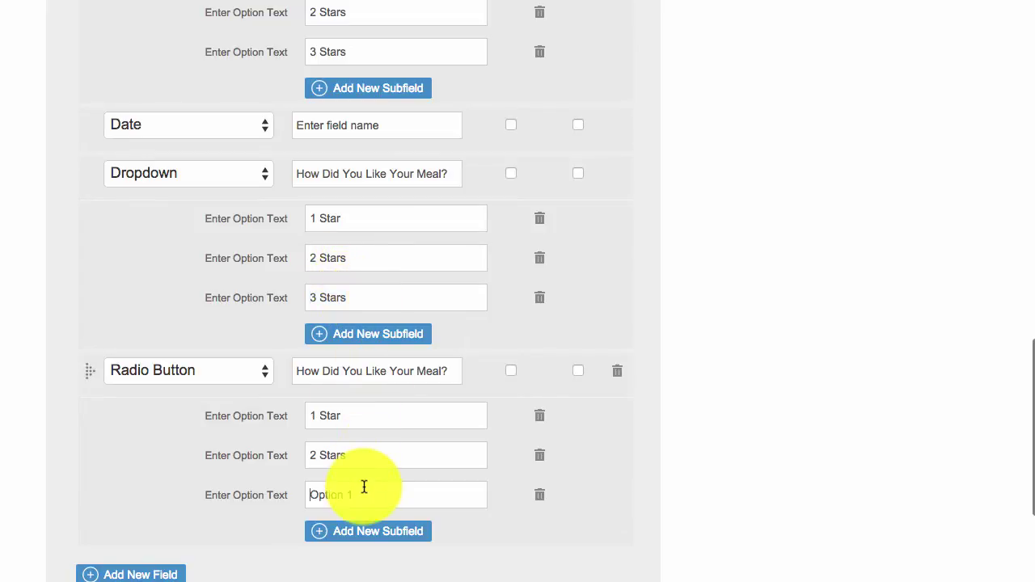
click(380, 482)
key(ctrl+a)
key(ctrl+v)
scroll(426, 411, up, 5)
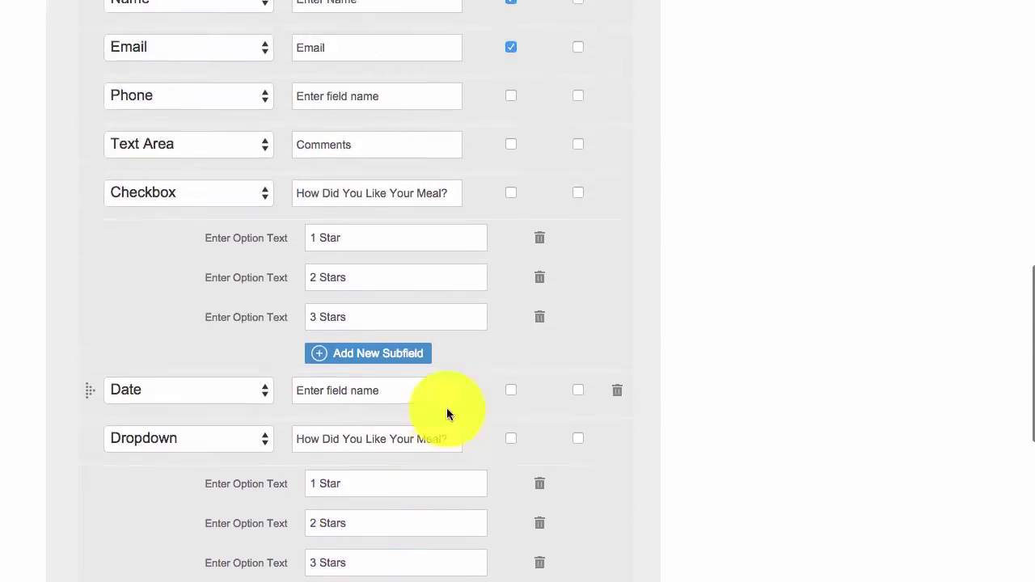
scroll(456, 388, down, 3)
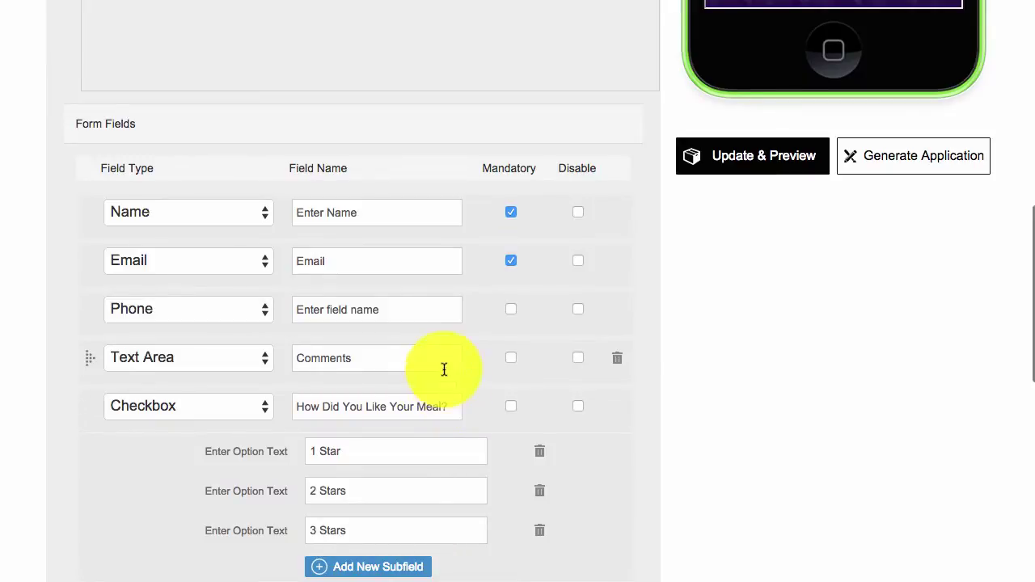
scroll(435, 355, down, 1)
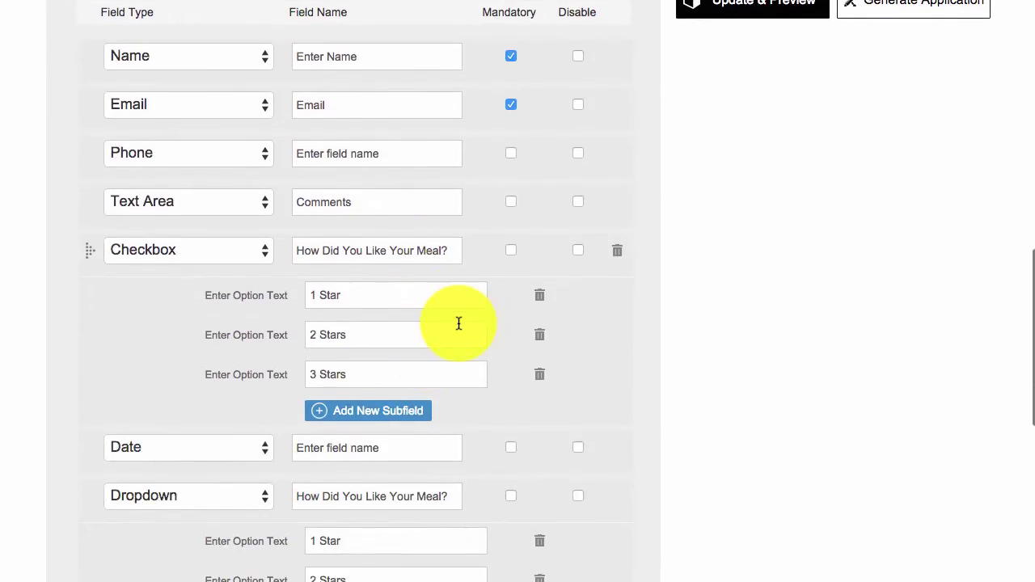
scroll(460, 323, up, 2)
scroll(460, 323, up, 3)
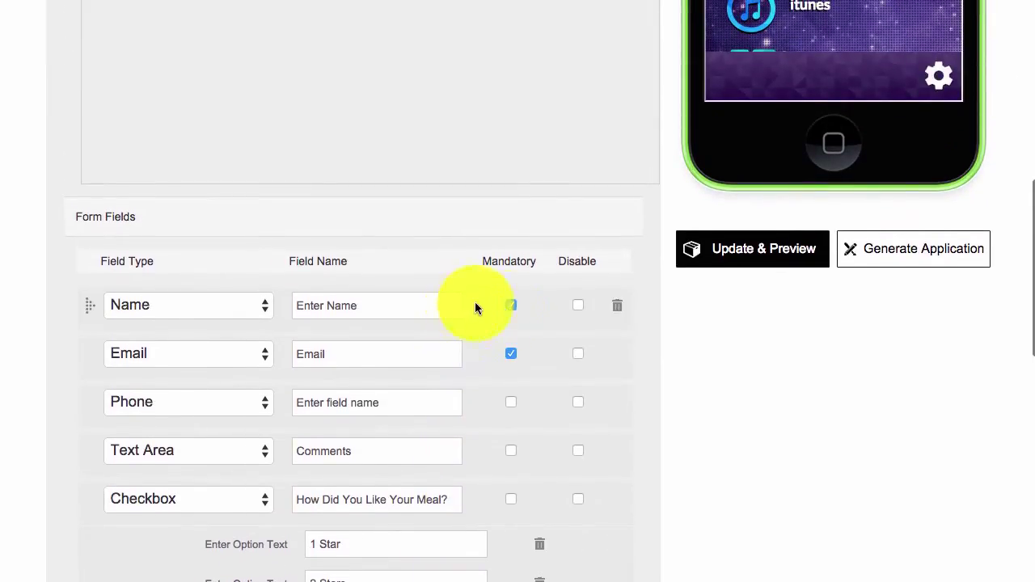
scroll(475, 317, down, 2)
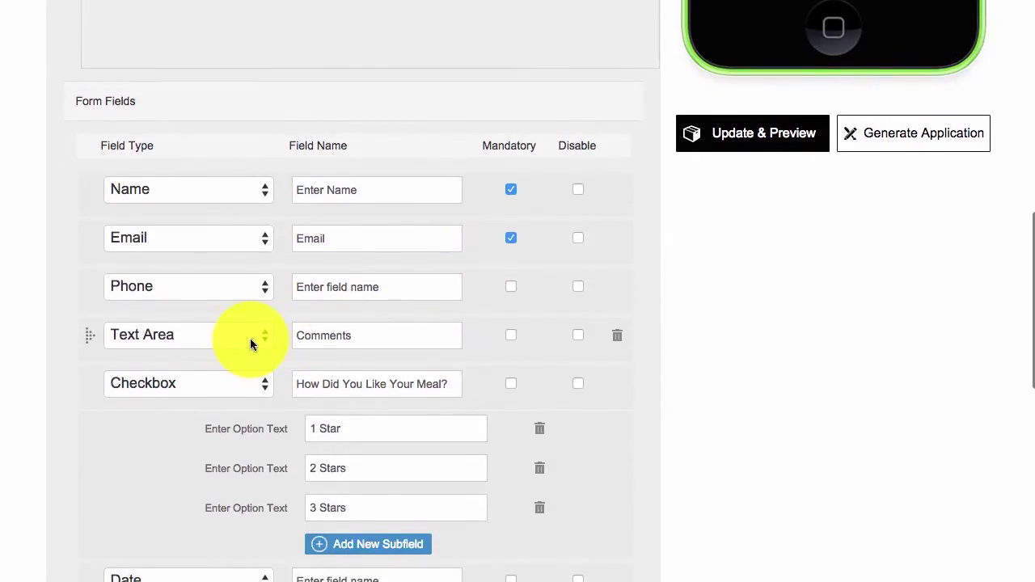
scroll(219, 352, down, 13)
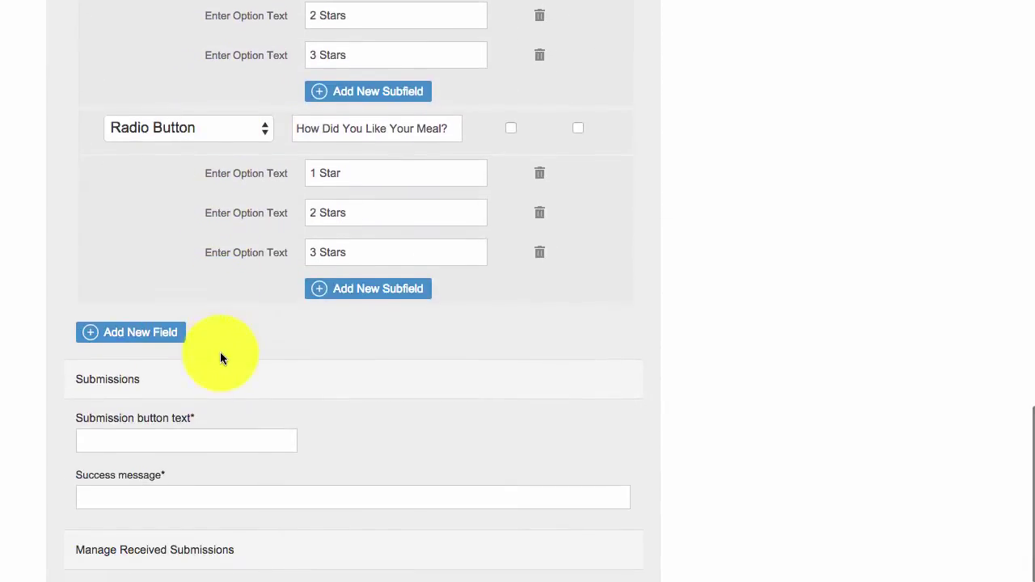
click(135, 340)
click(188, 332)
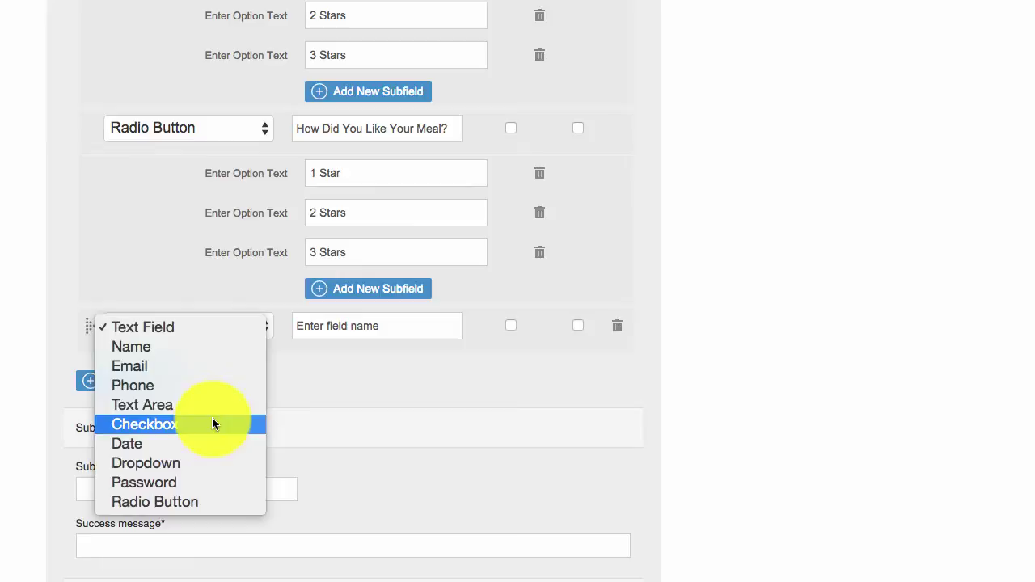
click(402, 383)
click(378, 362)
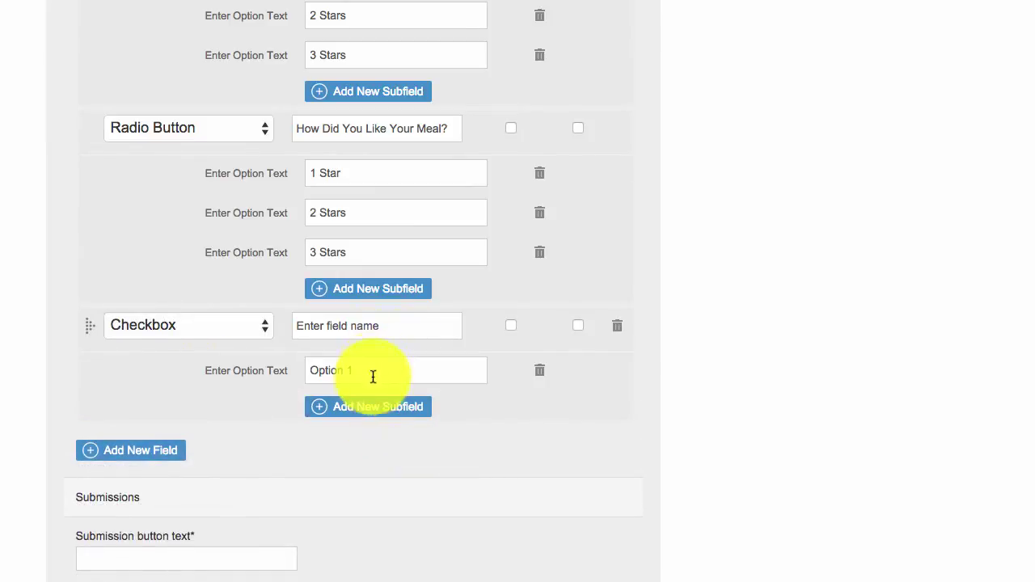
click(367, 404)
click(615, 327)
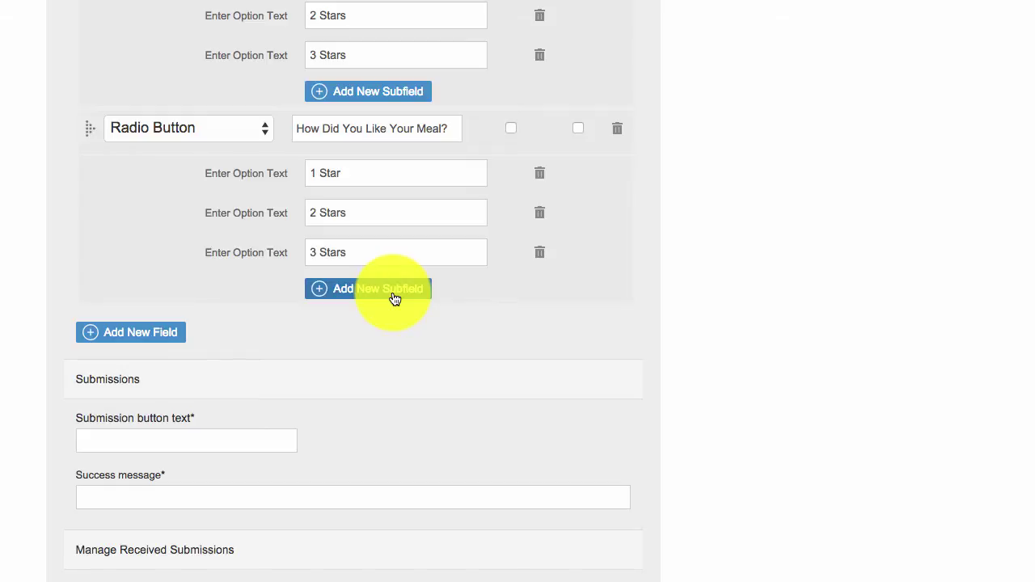
scroll(506, 236, up, 10)
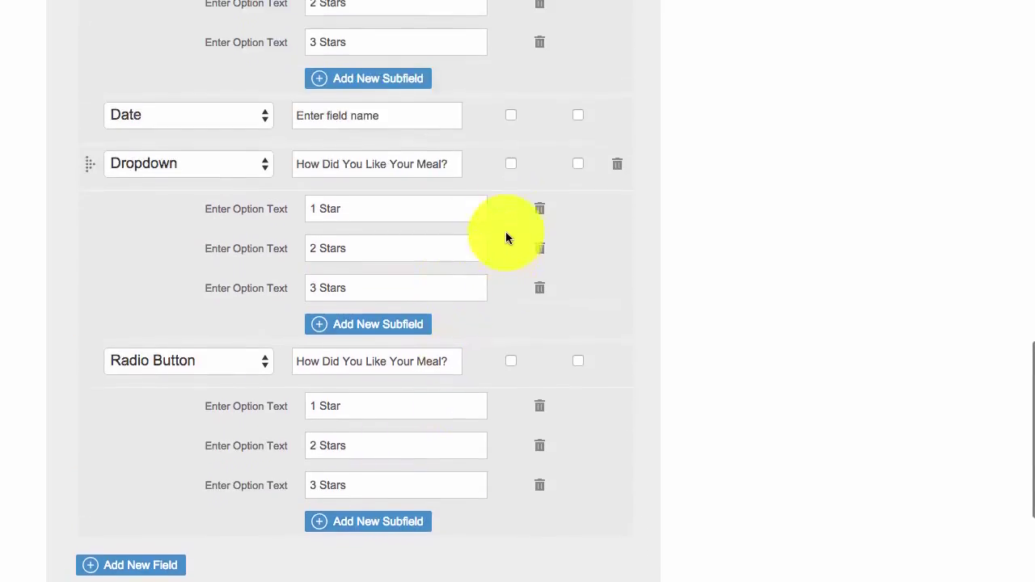
scroll(400, 183, up, 2)
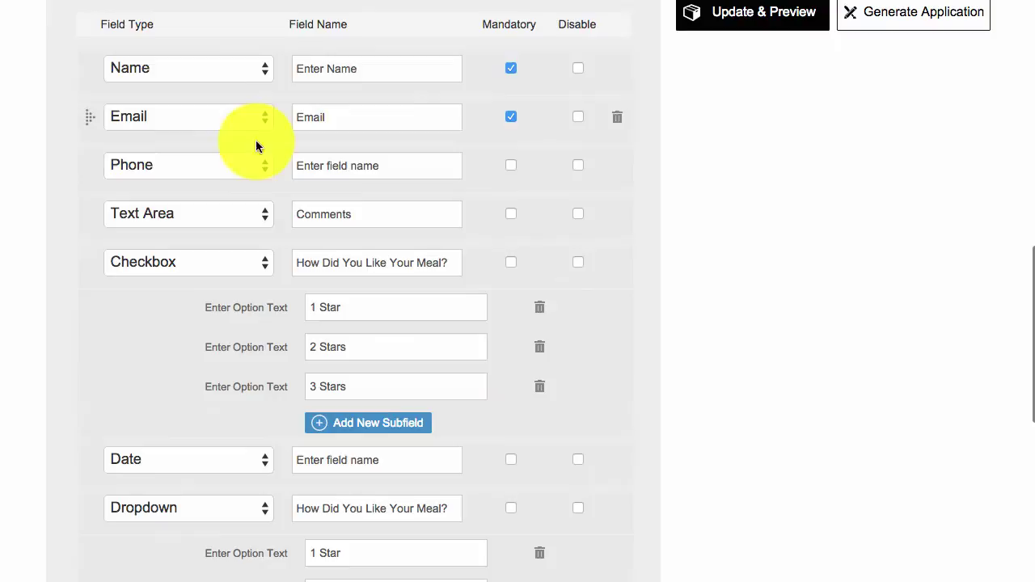
scroll(525, 266, down, 3)
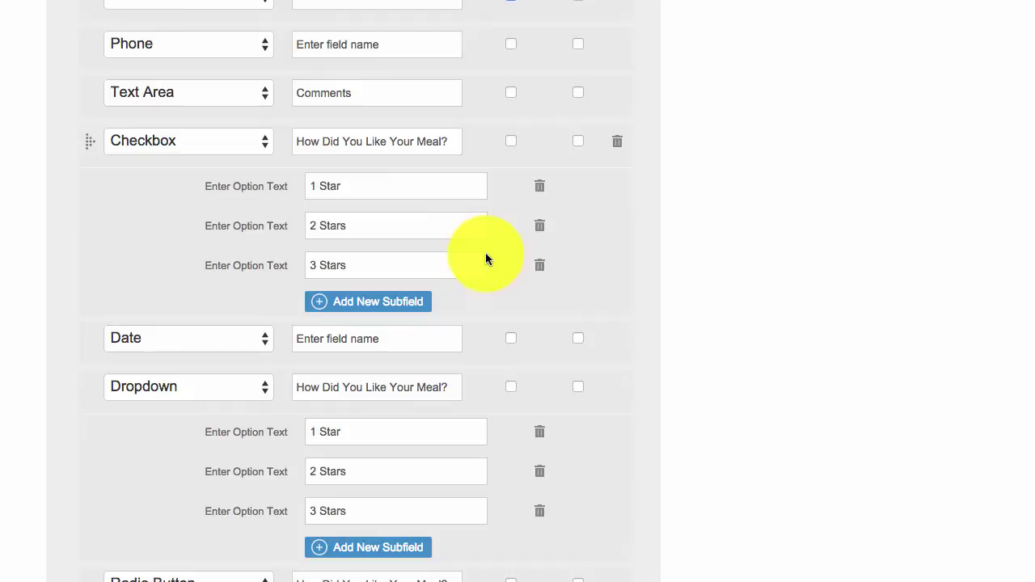
scroll(488, 250, down, 2)
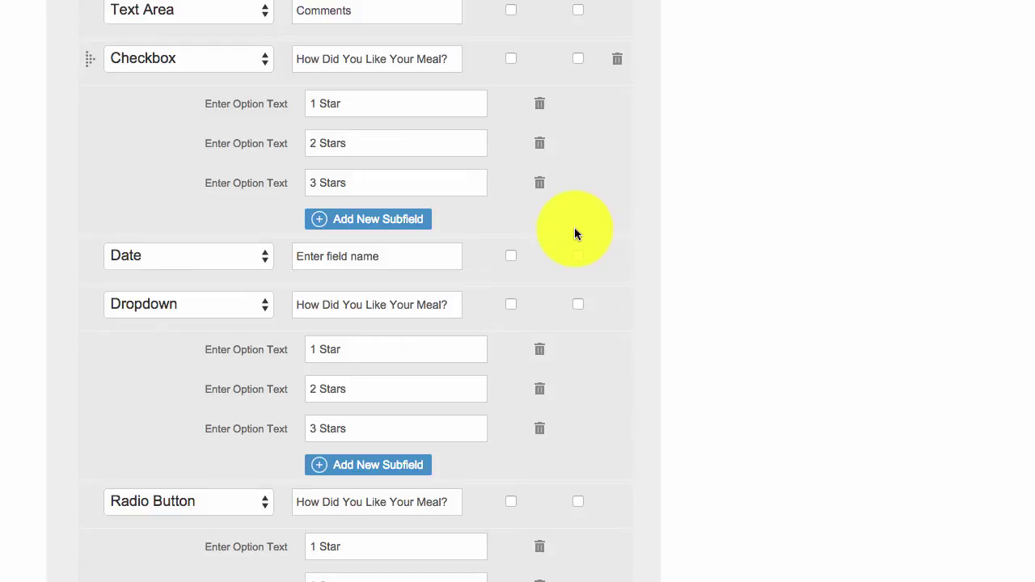
- Replace the Text Area field name 'Comments' with 'Address'
scroll(307, 104, up, 3)
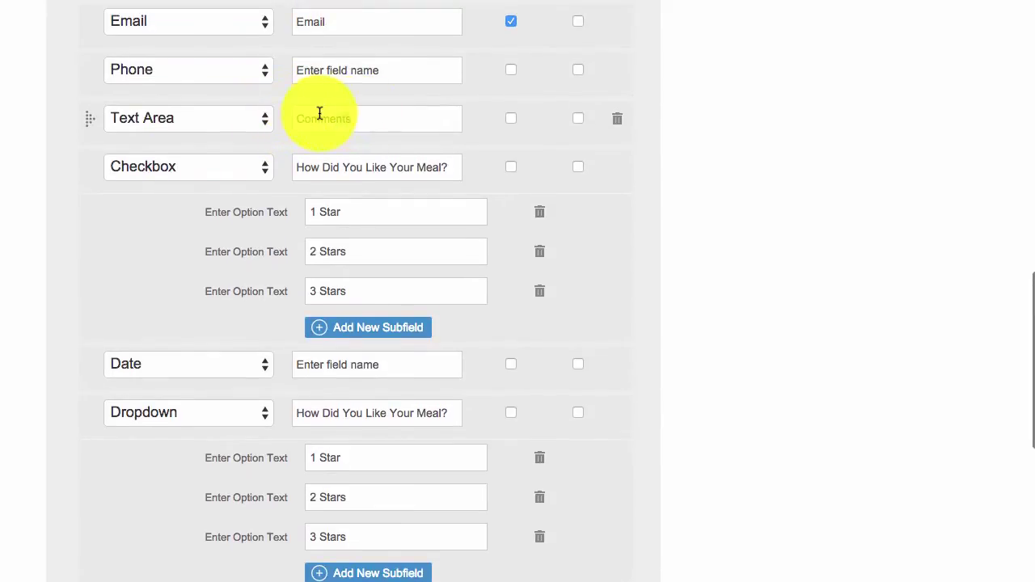
double_click(320, 113)
text(Add)
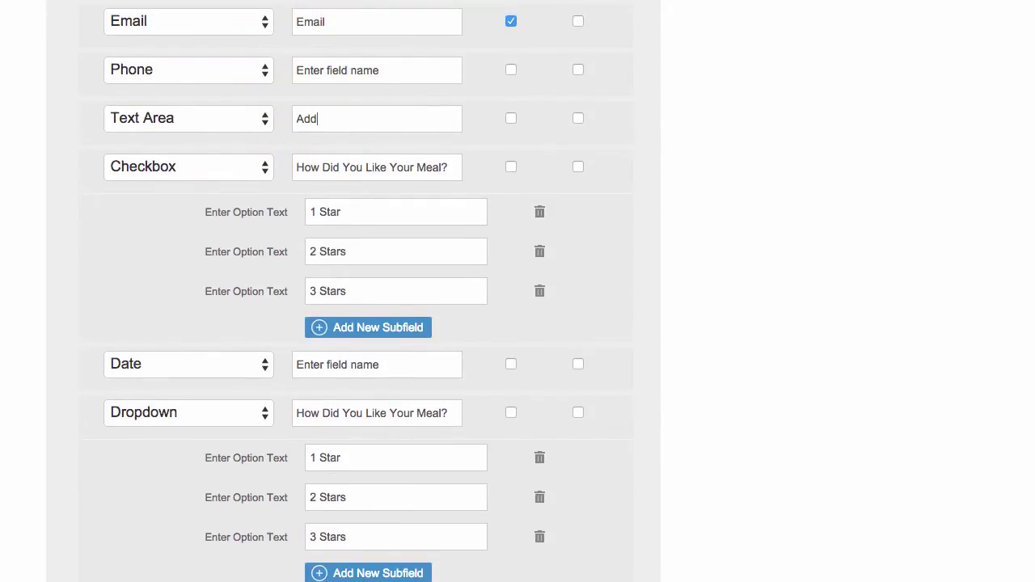
text(ress)
scroll(604, 286, down, 1)
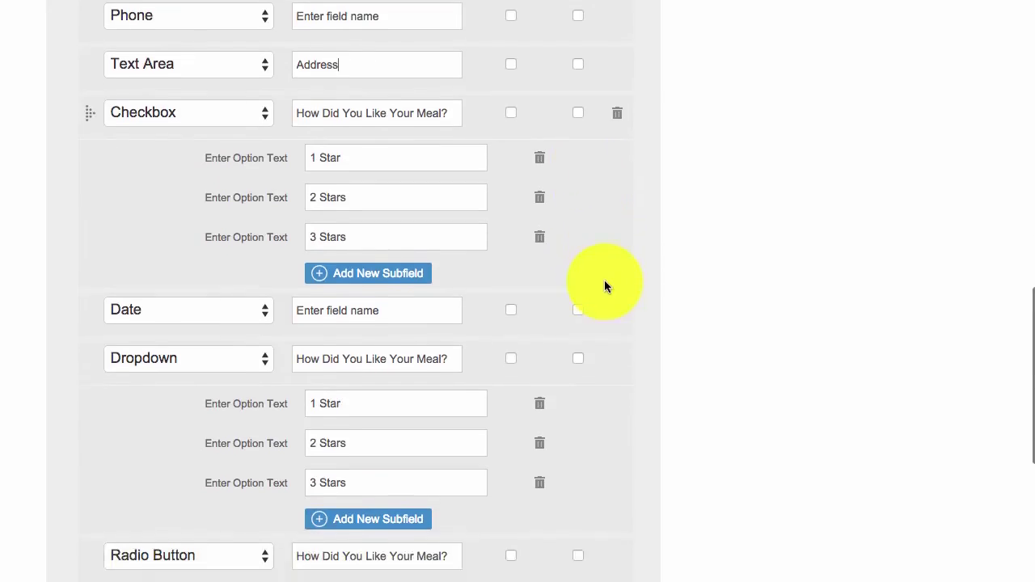
mouse_move(613, 303)
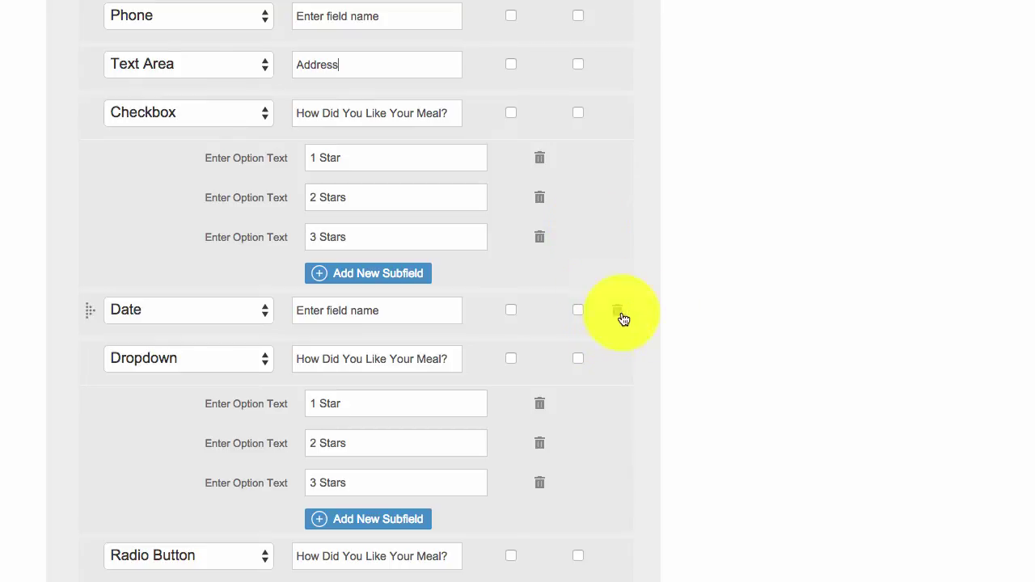
- Review the required submit button text and success message, then tick 'Alert me when I receive new messages'
scroll(694, 303, down, 5)
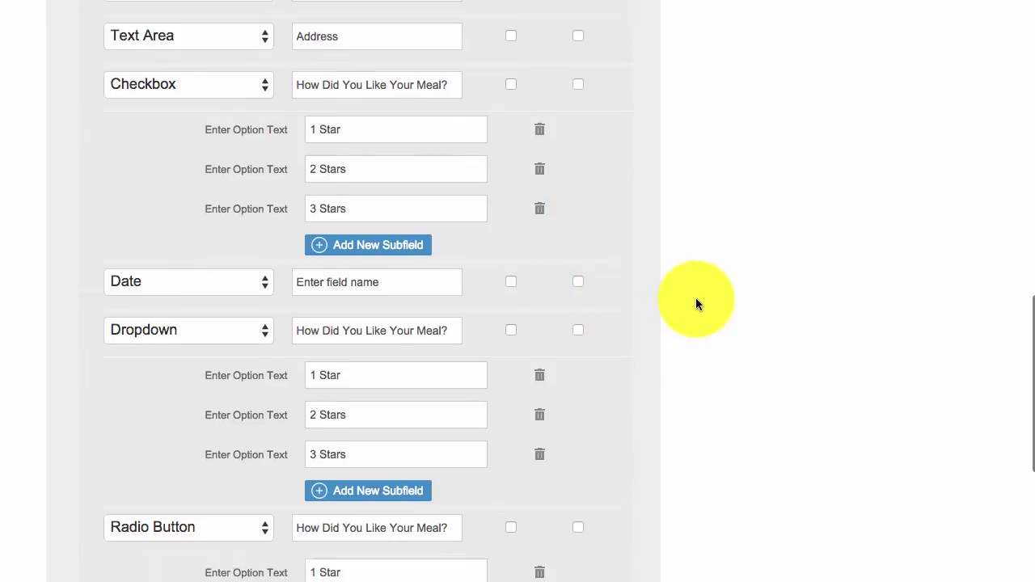
scroll(695, 304, down, 3)
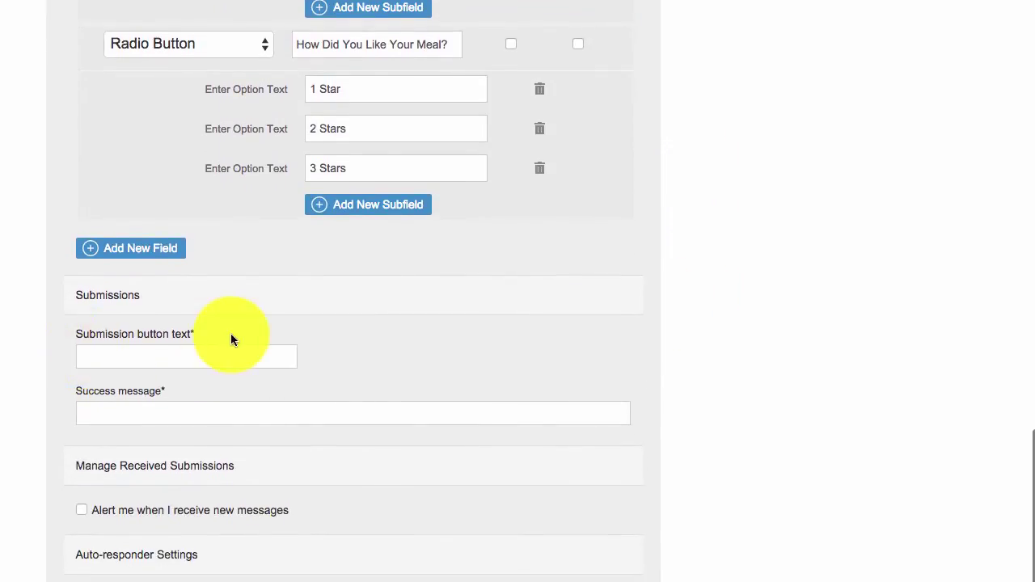
drag(201, 334, 77, 337)
drag(166, 391, 76, 389)
click(102, 408)
click(104, 358)
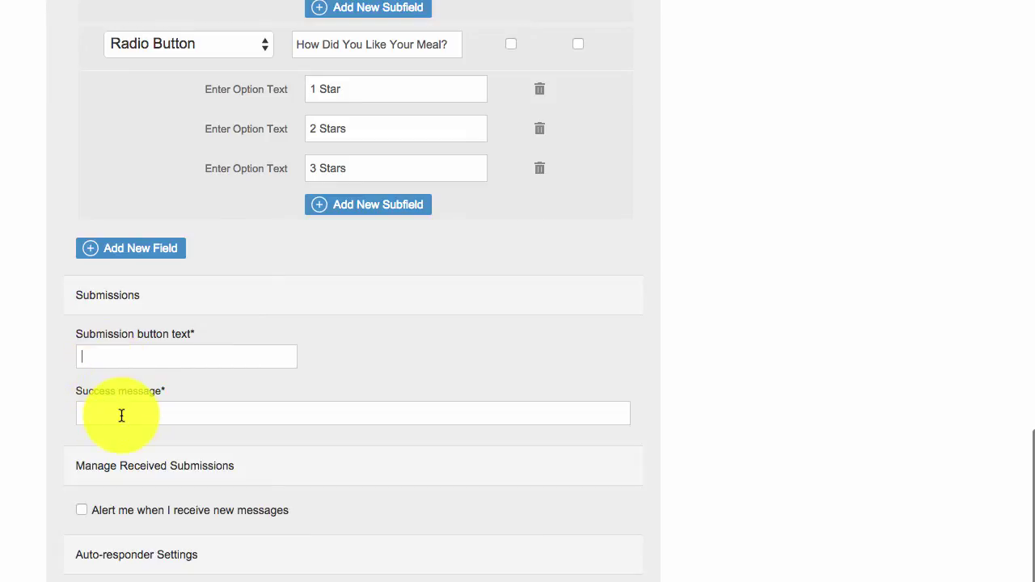
click(127, 415)
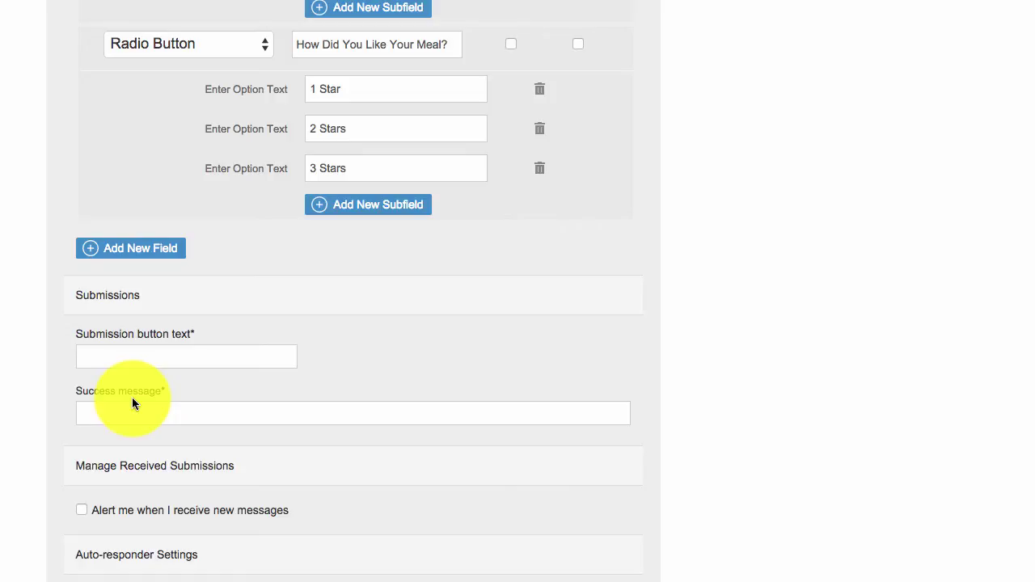
scroll(147, 404, down, 3)
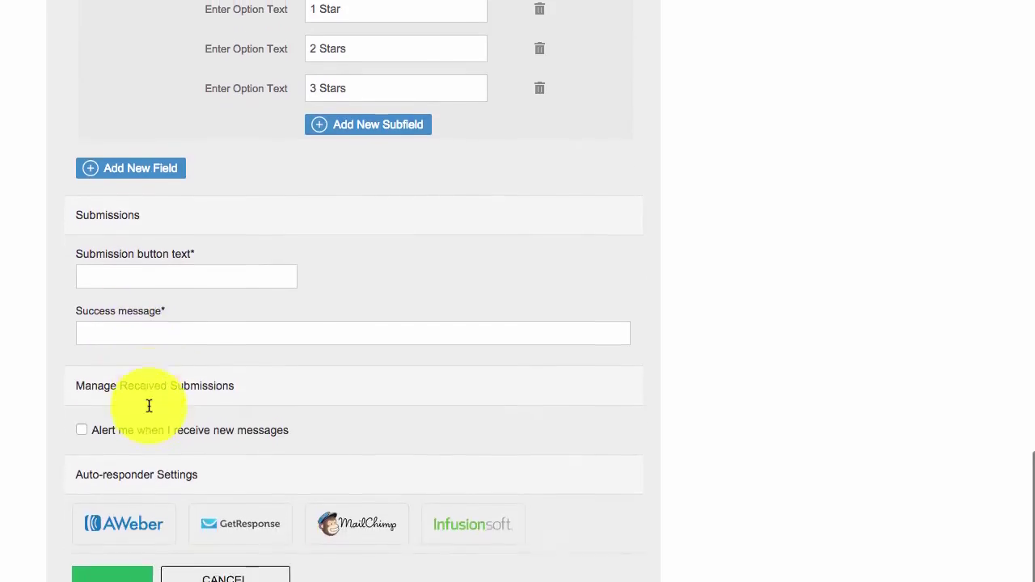
click(80, 382)
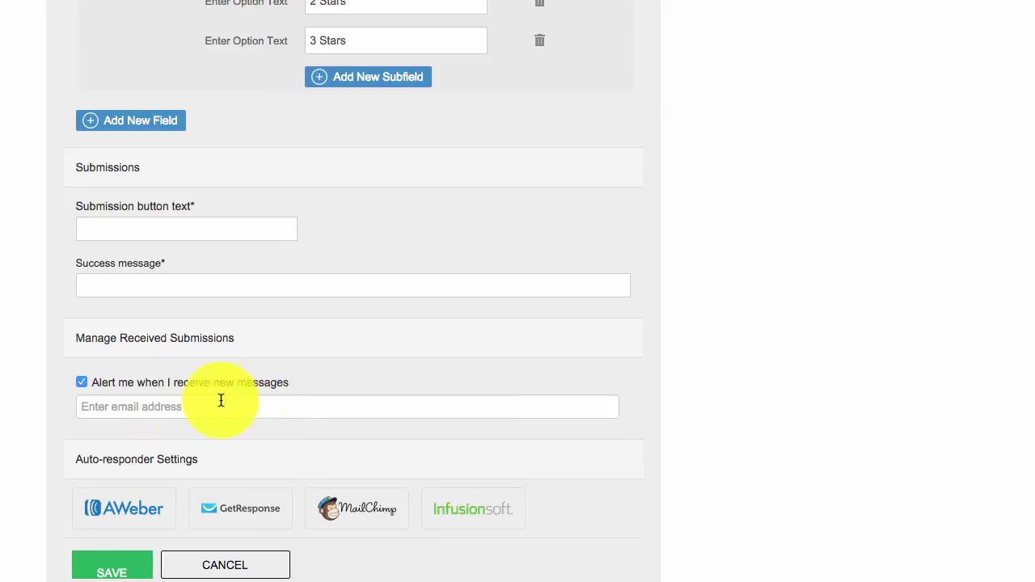
- Untick 'Alert me when I receive new messages' to disable submission alerts
click(106, 383)
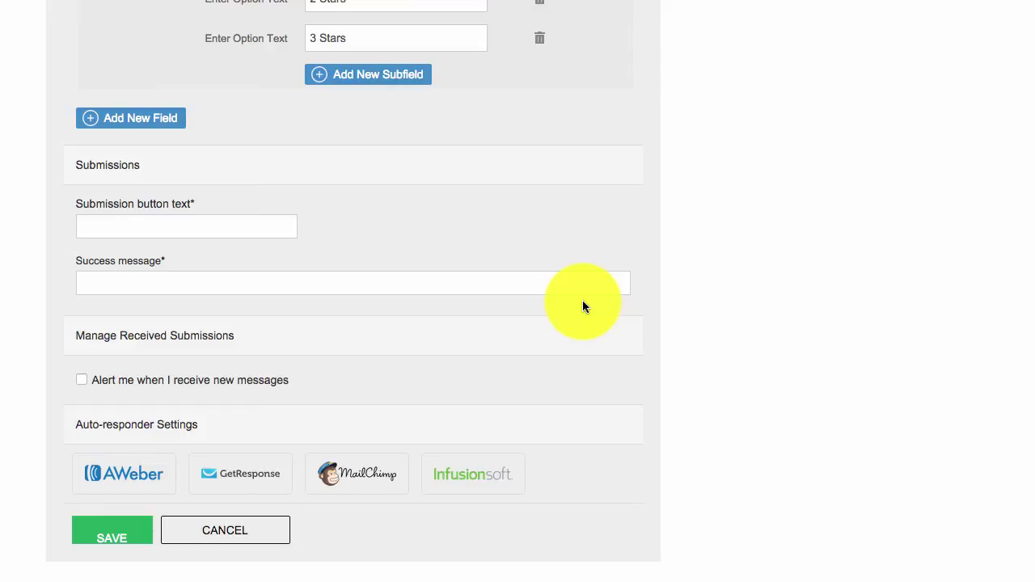
- Set the form's button text to 'Submit', correcting the typos
click(111, 537)
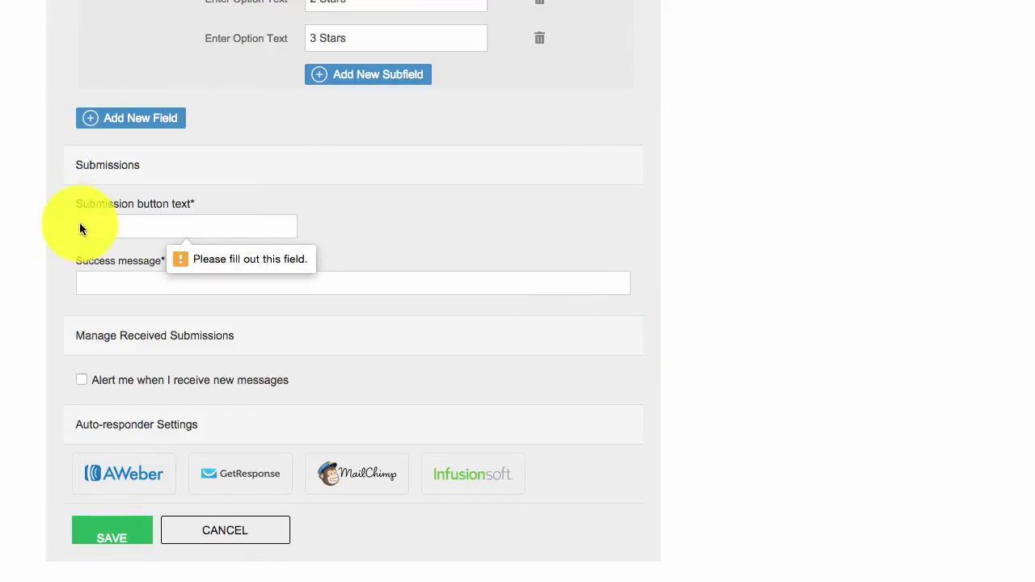
text(Suyri)
key(BackSpace)
key(BackSpace)
key(BackSpace)
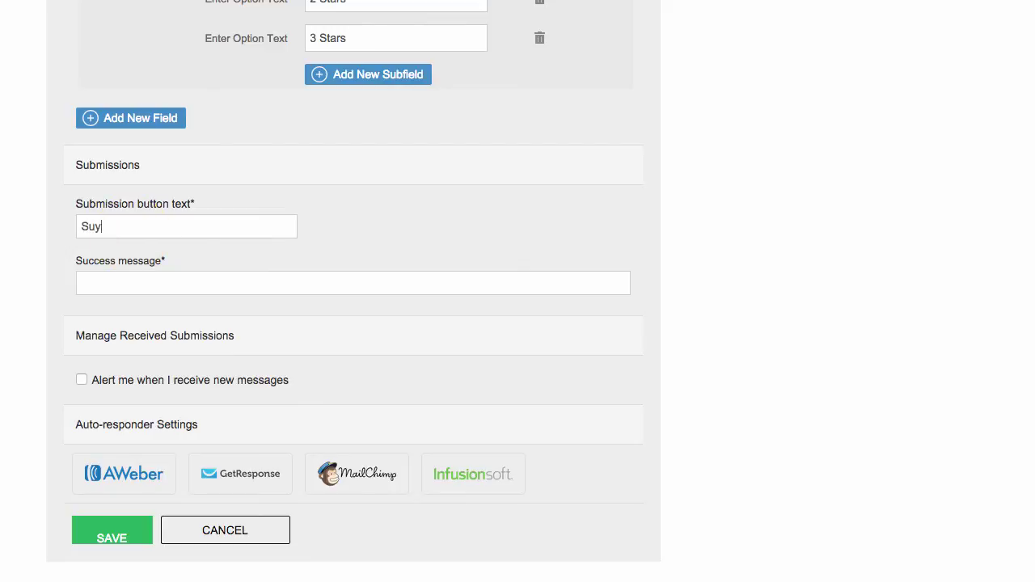
text(bit)
key(BackSpace)
text(mit)
- Enter 'Thank You' as the success message and save the form
key(Tab)
text(R)
key(BackSpace)
text(Thank You)
click(87, 521)
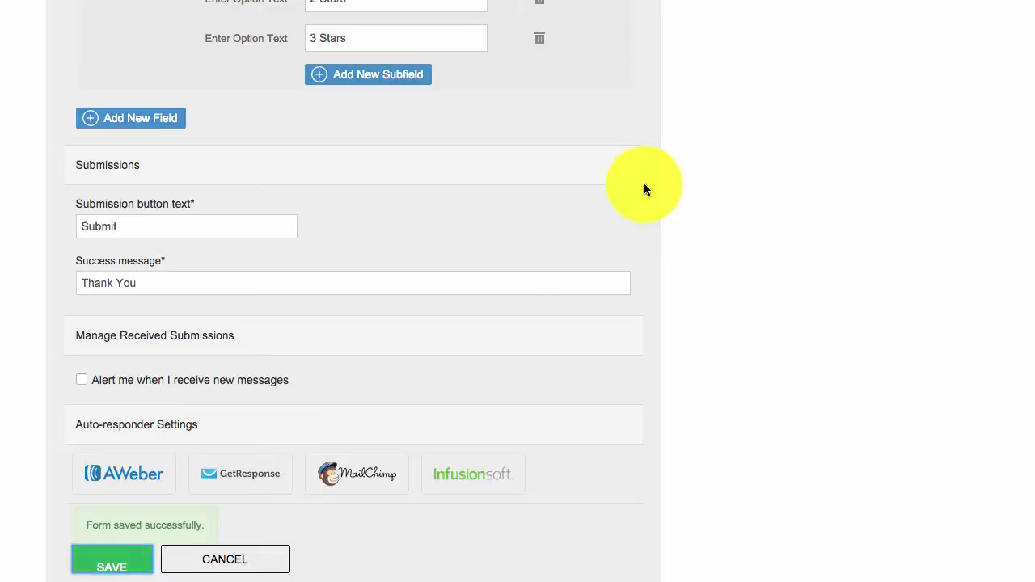
scroll(576, 323, up, 20)
- Open the form builder page in the phone preview
scroll(820, 474, down, 3)
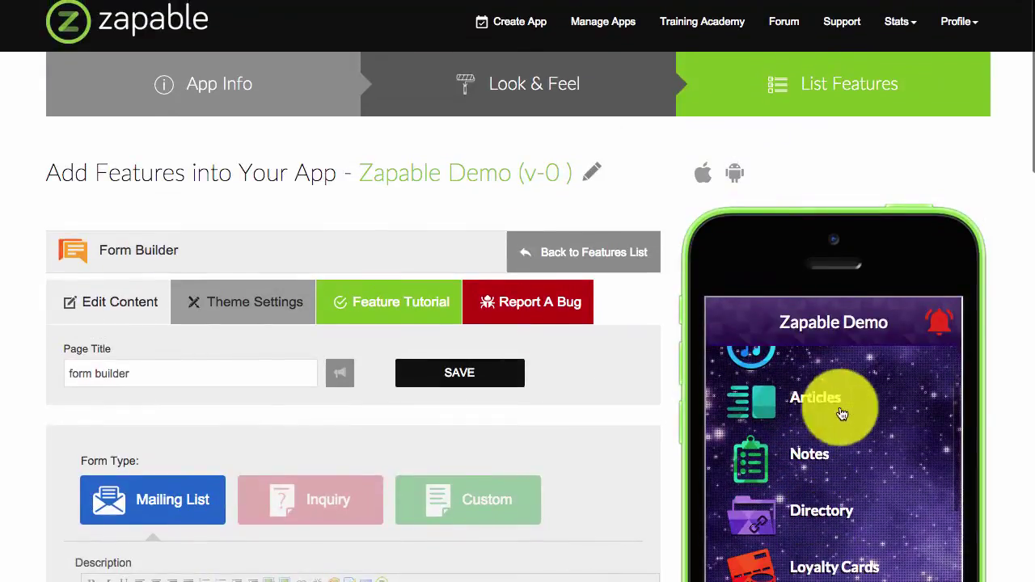
scroll(1020, 342, down, 1)
scroll(1011, 342, down, 6)
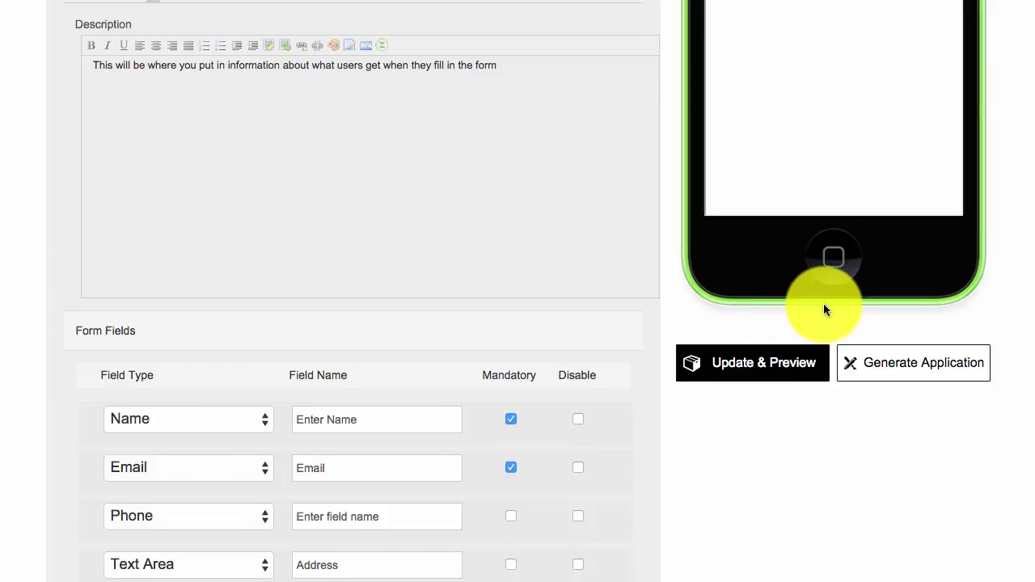
scroll(823, 303, up, 2)
scroll(823, 310, up, 3)
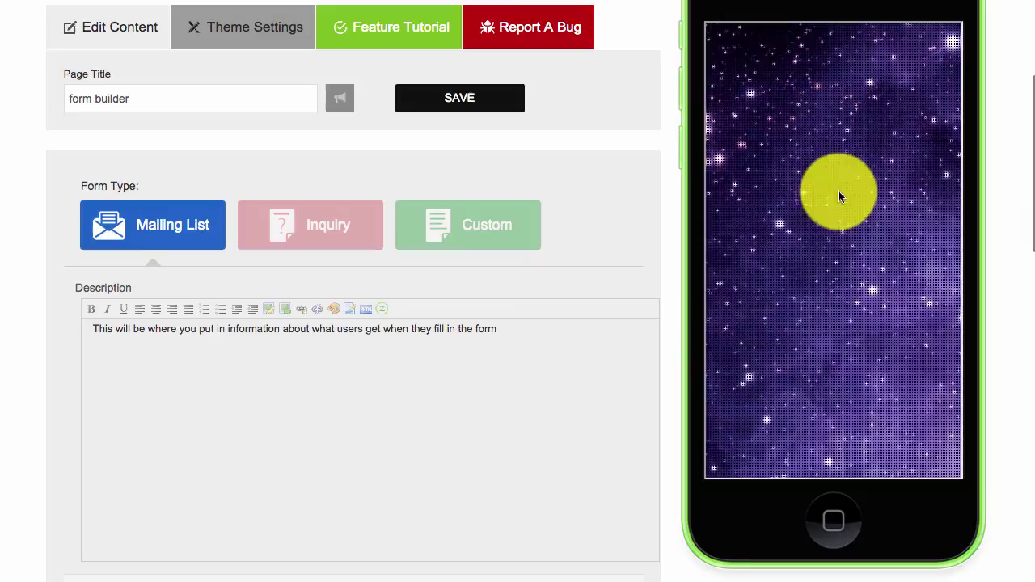
scroll(838, 188, down, 5)
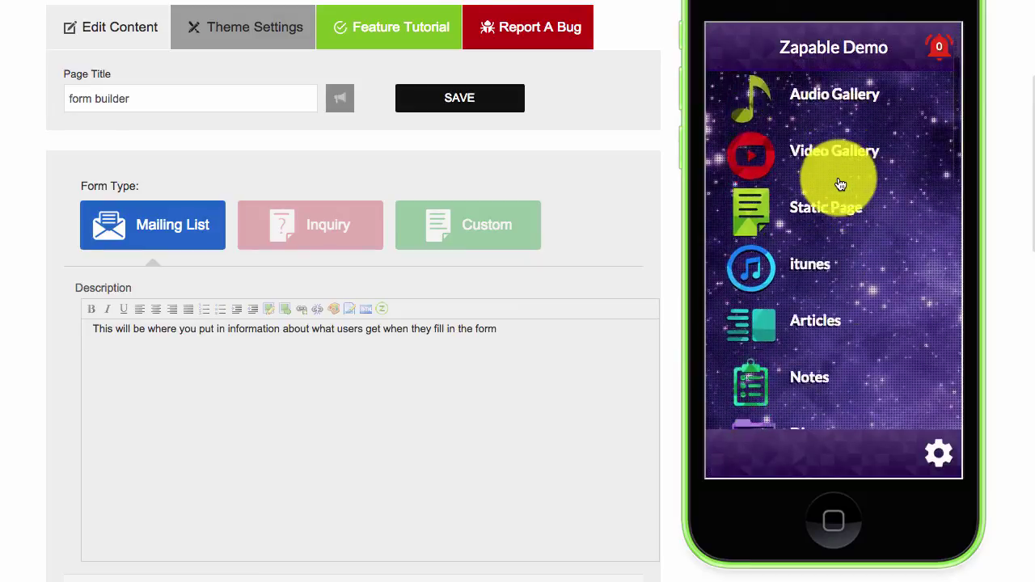
scroll(841, 184, down, 5)
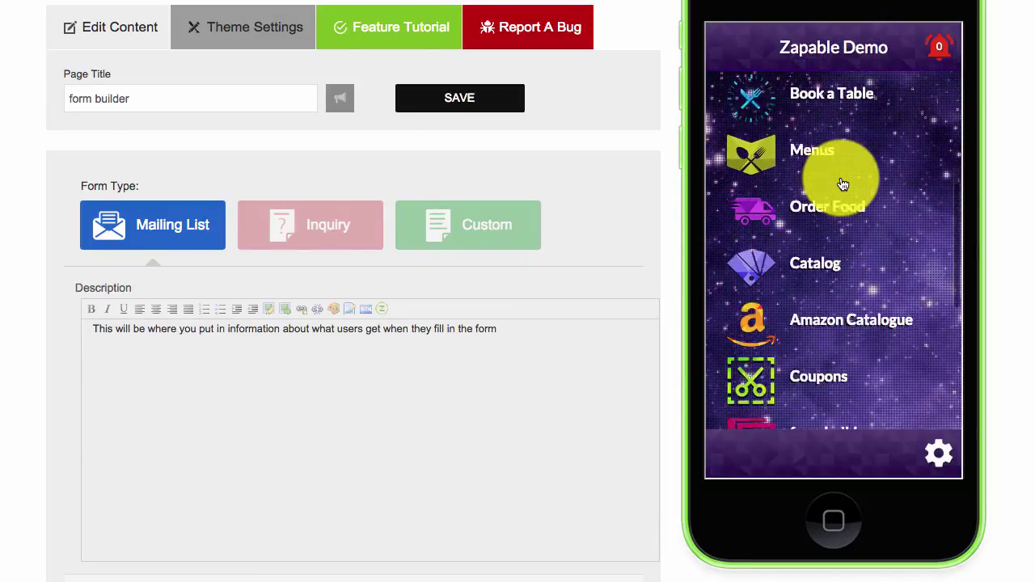
scroll(844, 186, down, 2)
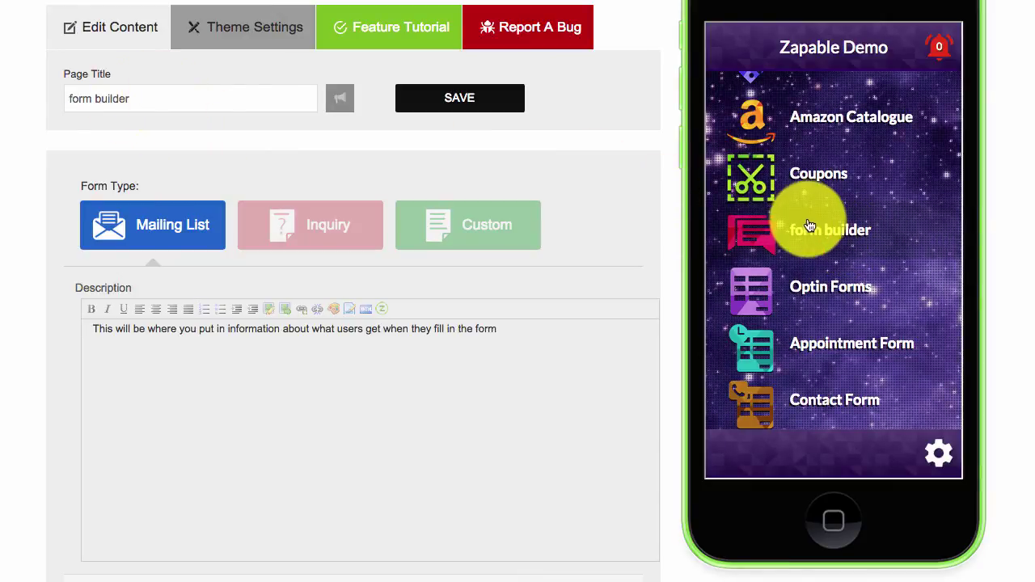
click(811, 228)
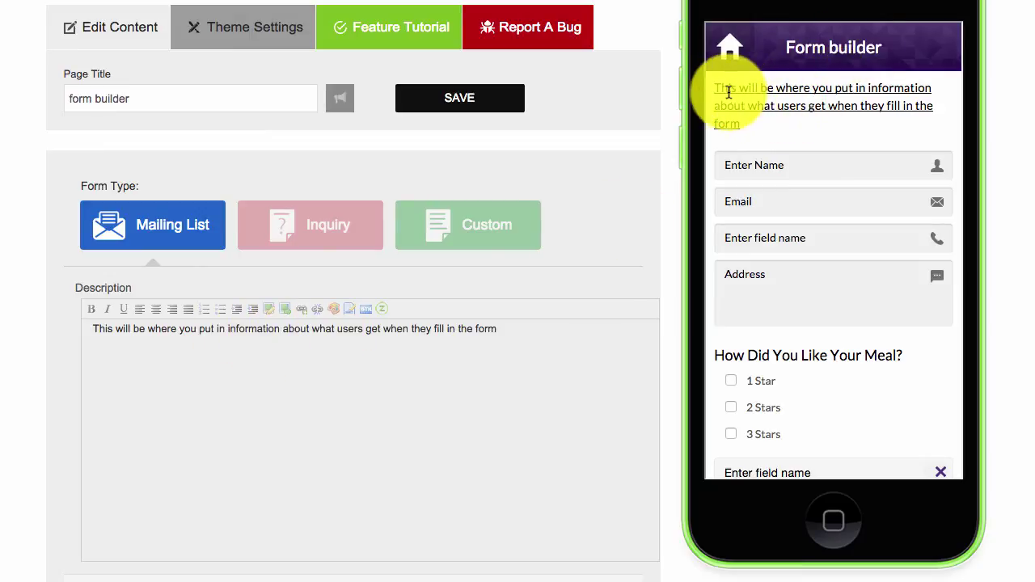
- Tick the 1 Star, 2 Stars and 3 Stars rating checkboxes in the preview
scroll(844, 136, down, 1)
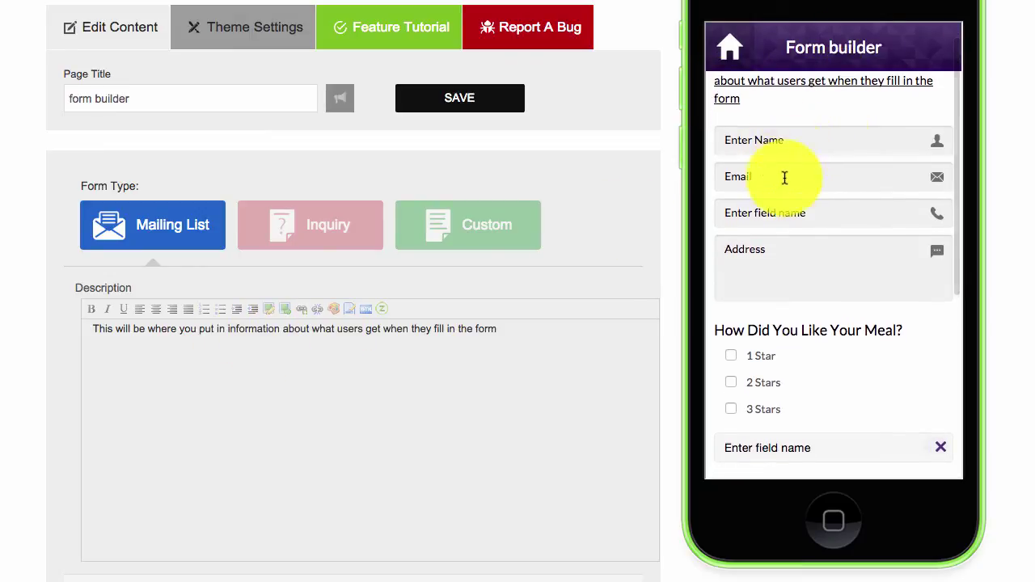
scroll(776, 176, down, 1)
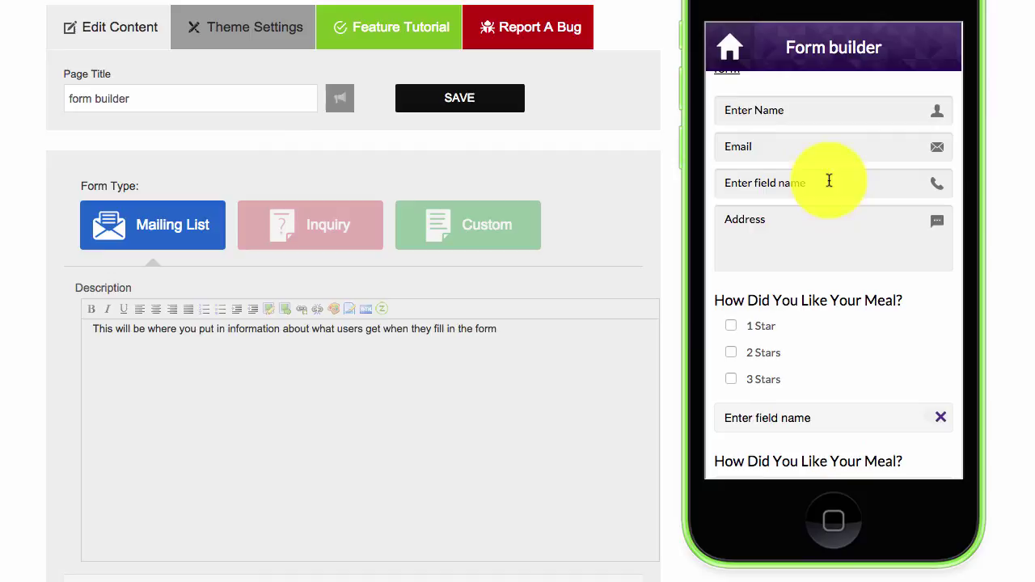
scroll(653, 328, down, 5)
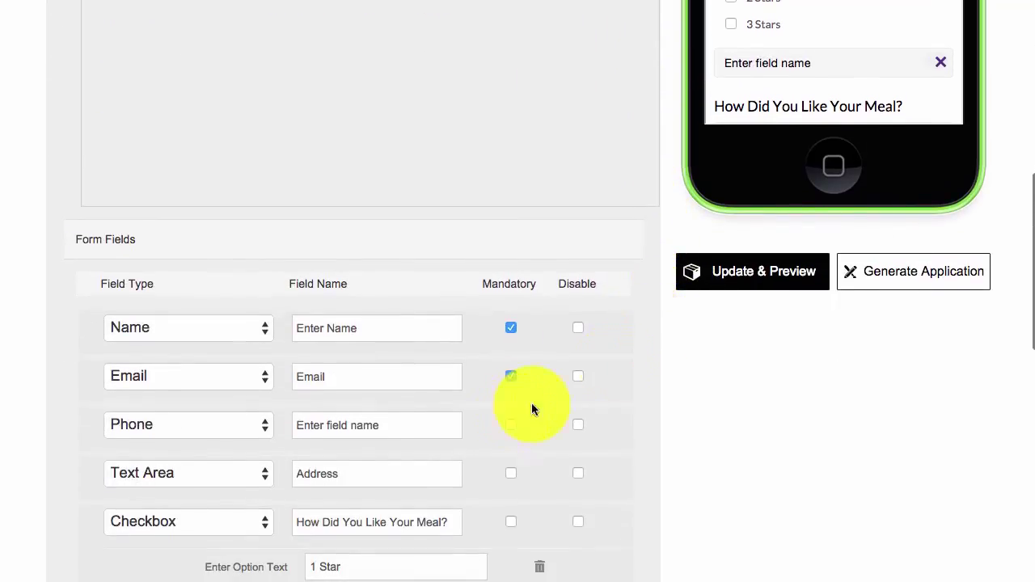
scroll(779, 396, up, 3)
click(778, 397)
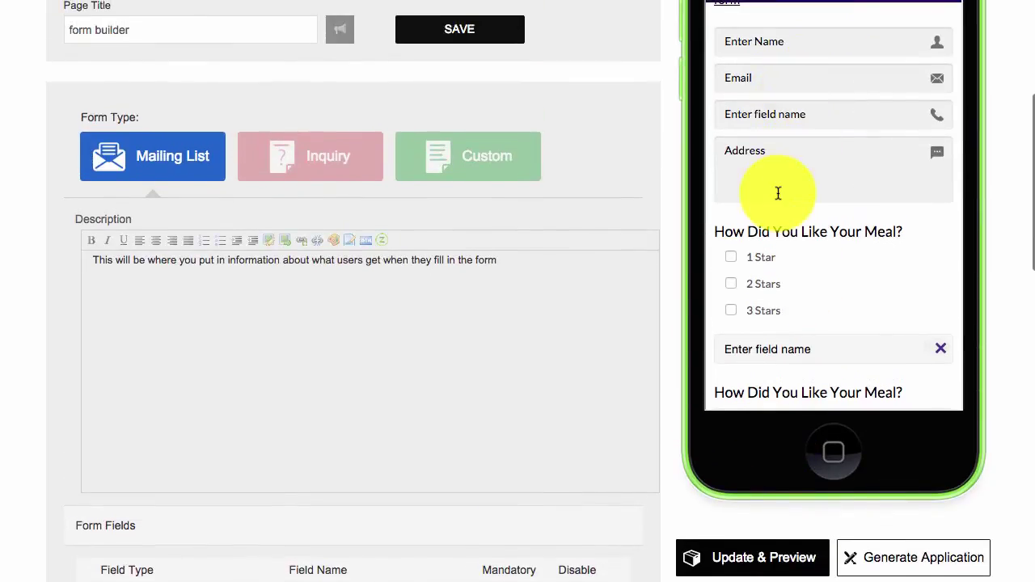
scroll(778, 193, down, 3)
scroll(775, 188, up, 3)
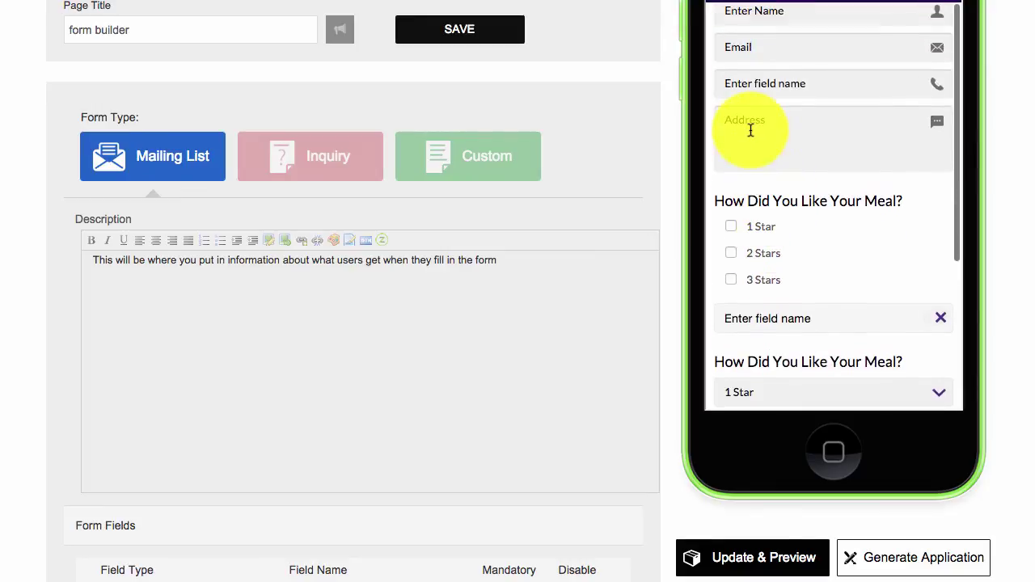
scroll(670, 368, down, 4)
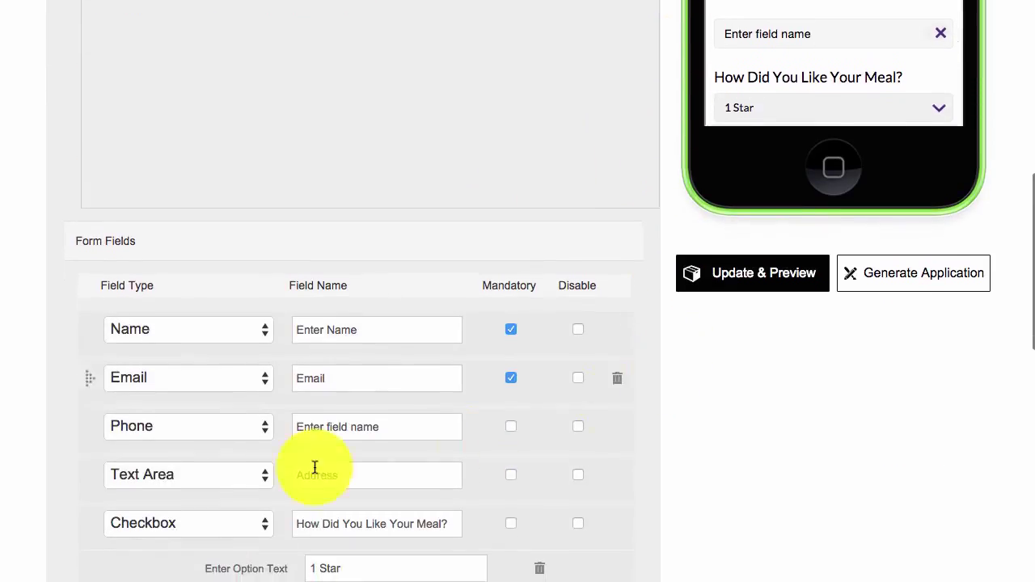
scroll(853, 452, up, 4)
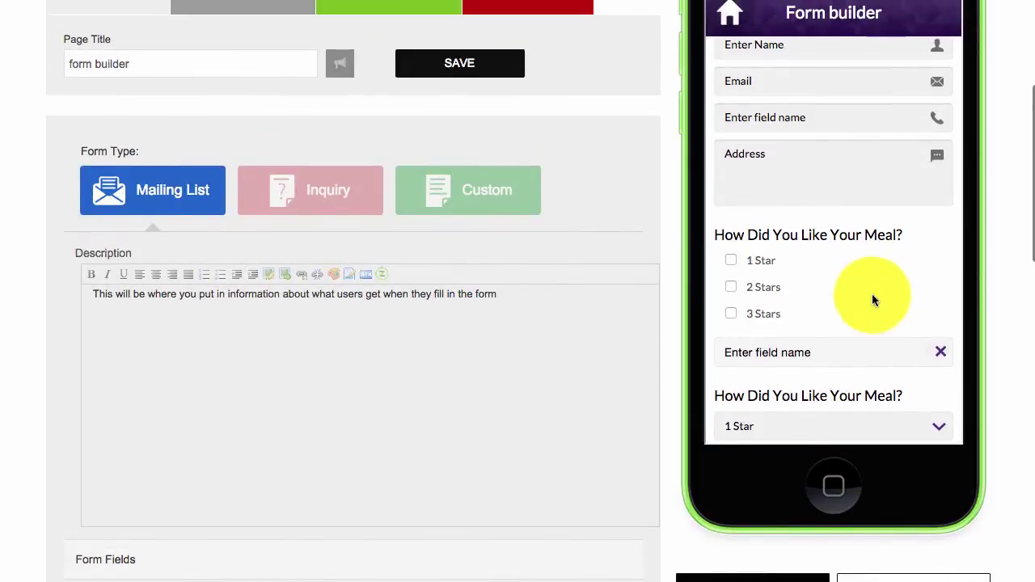
click(731, 260)
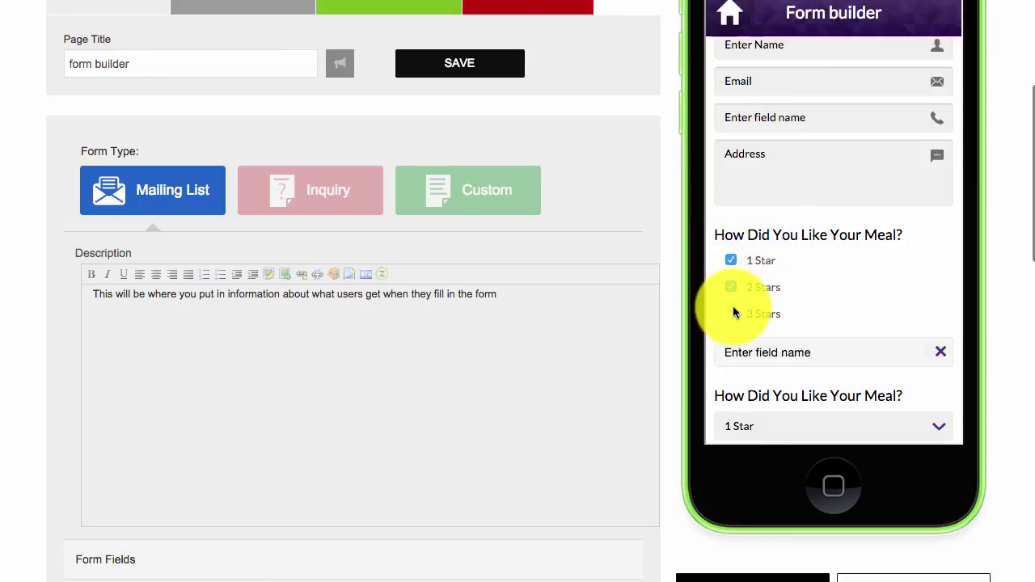
click(731, 313)
click(732, 287)
- Try the date field without choosing a date, then pick 3 Stars in the dropdown question
scroll(808, 324, down, 2)
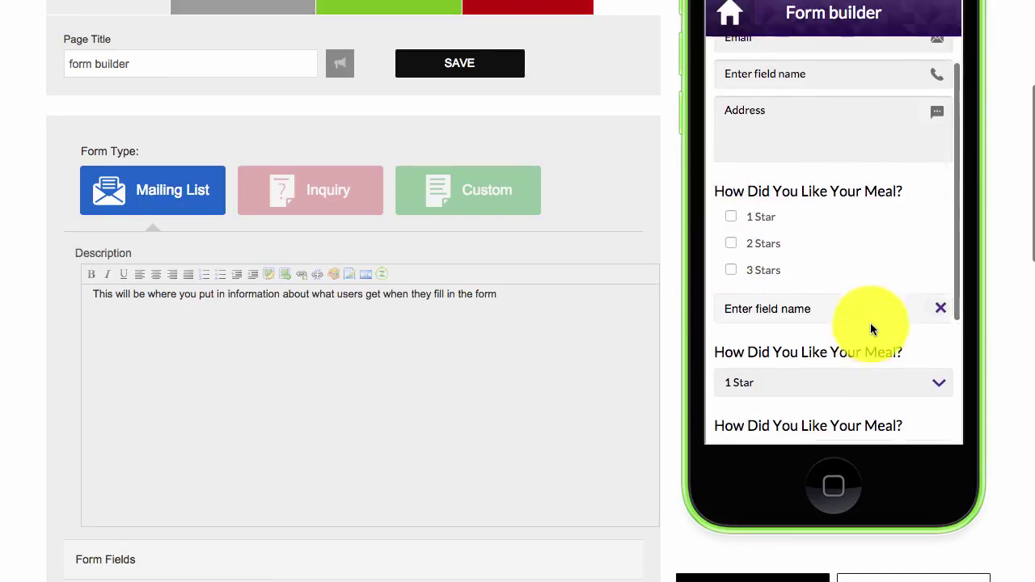
click(837, 299)
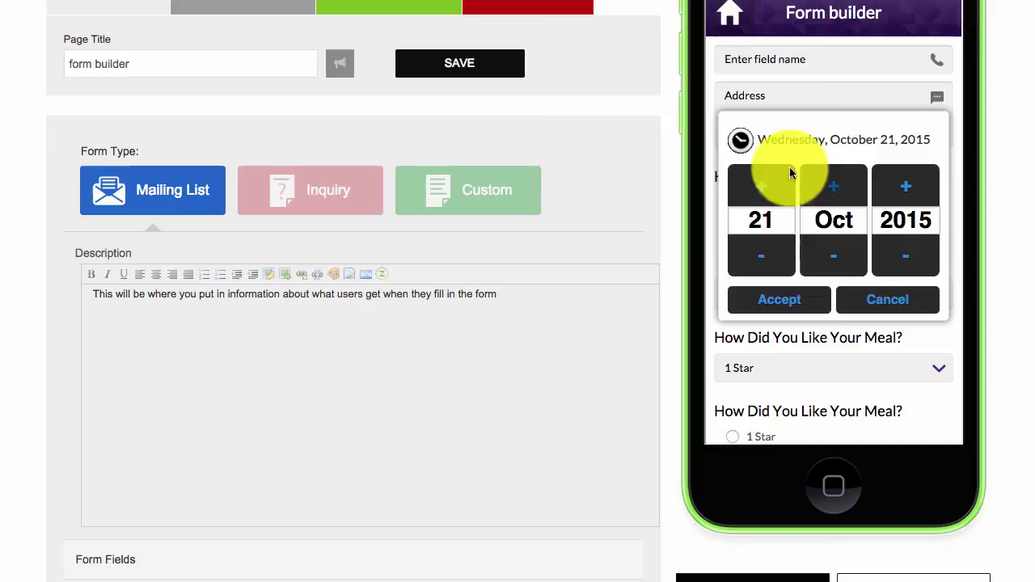
click(876, 316)
scroll(855, 321, down, 3)
click(905, 289)
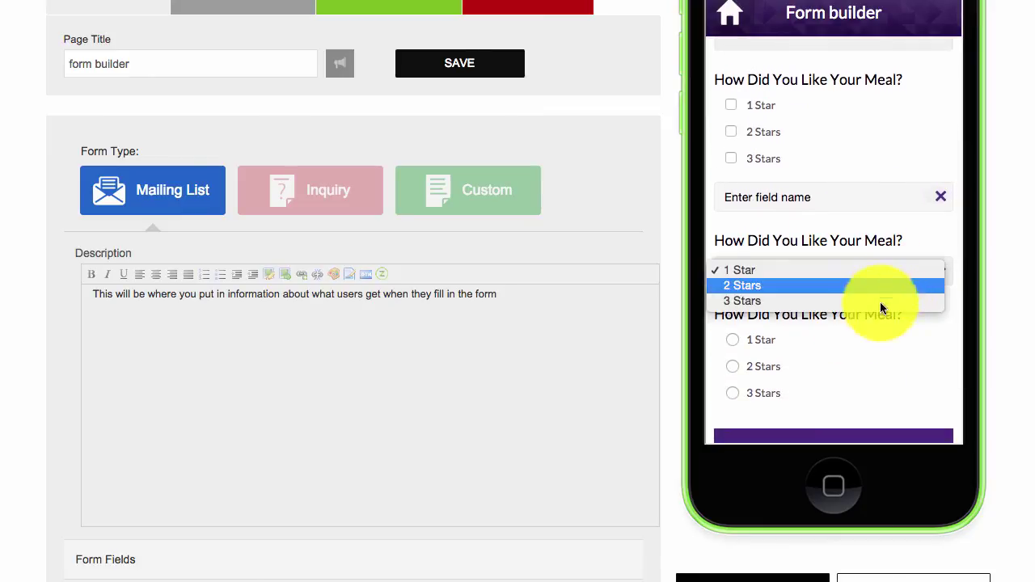
click(877, 303)
- Choose 3 Stars in the radio rating question and test the Submit button
scroll(860, 304, down, 3)
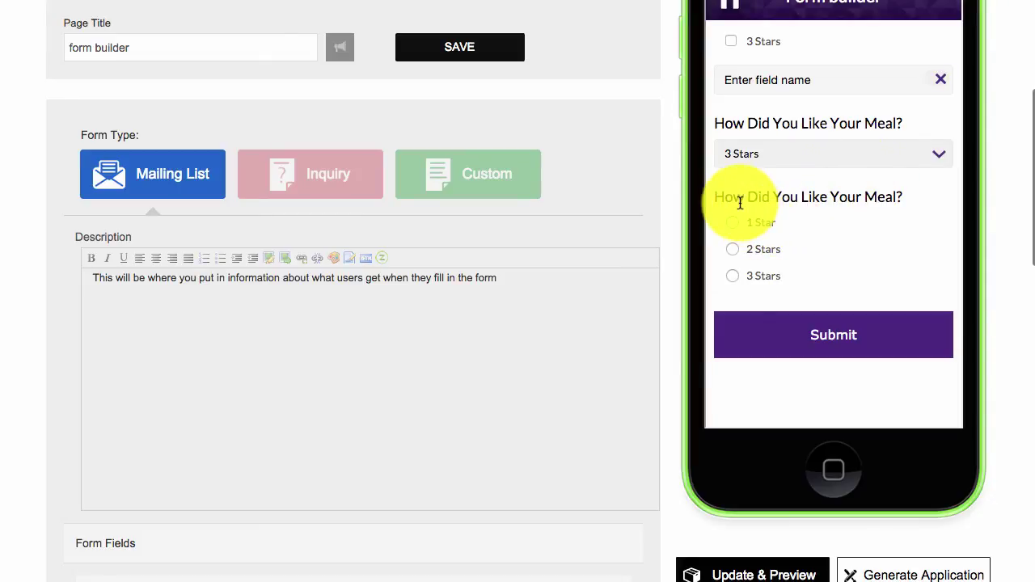
click(732, 222)
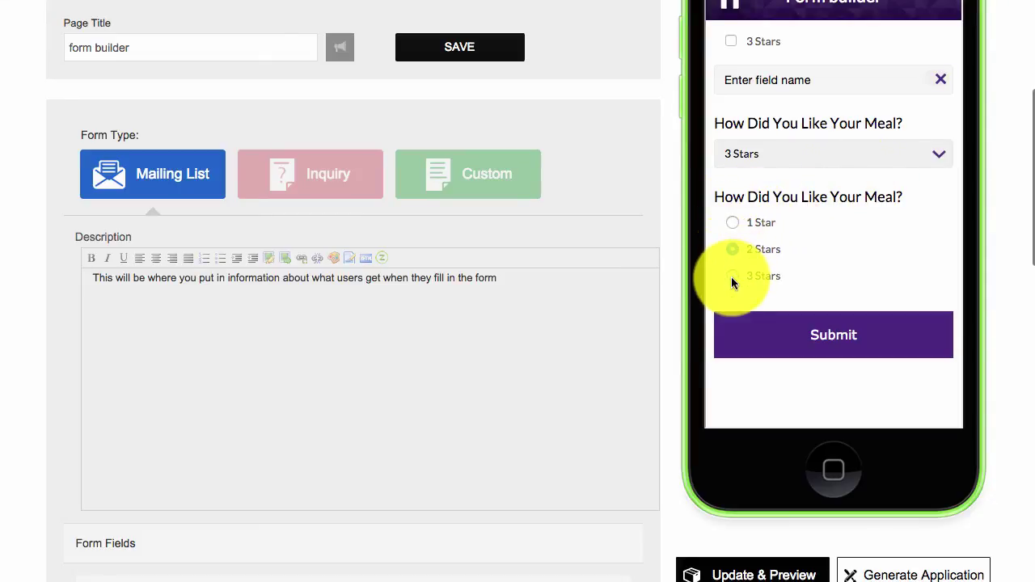
click(732, 276)
click(732, 222)
click(731, 275)
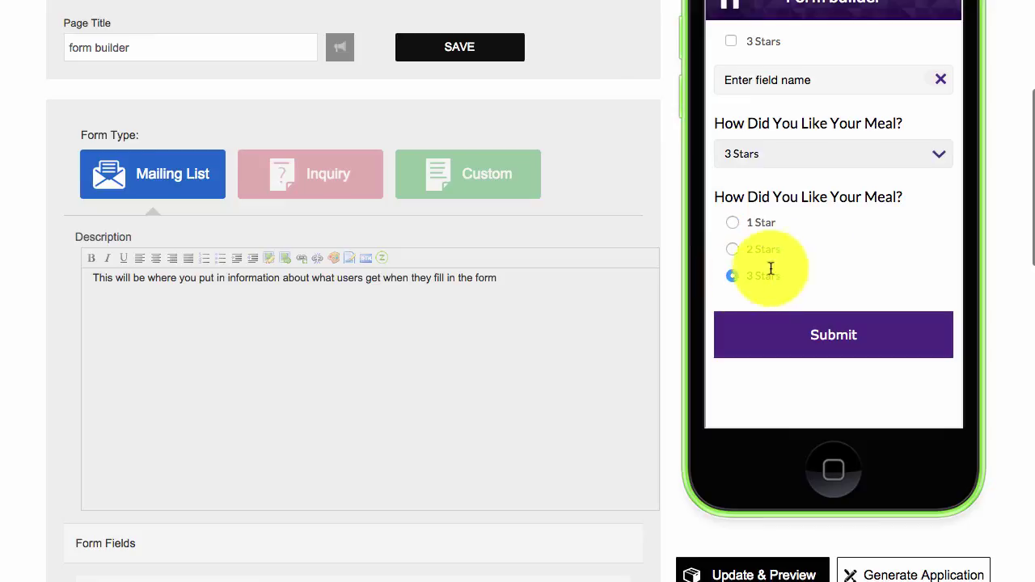
click(833, 336)
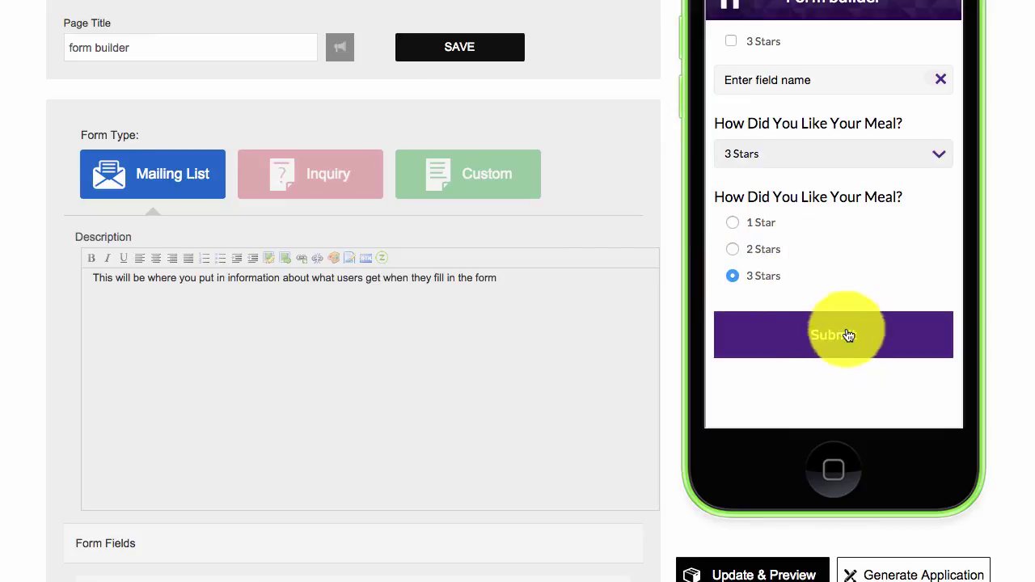
scroll(795, 262, up, 3)
scroll(795, 266, down, 5)
scroll(526, 261, down, 15)
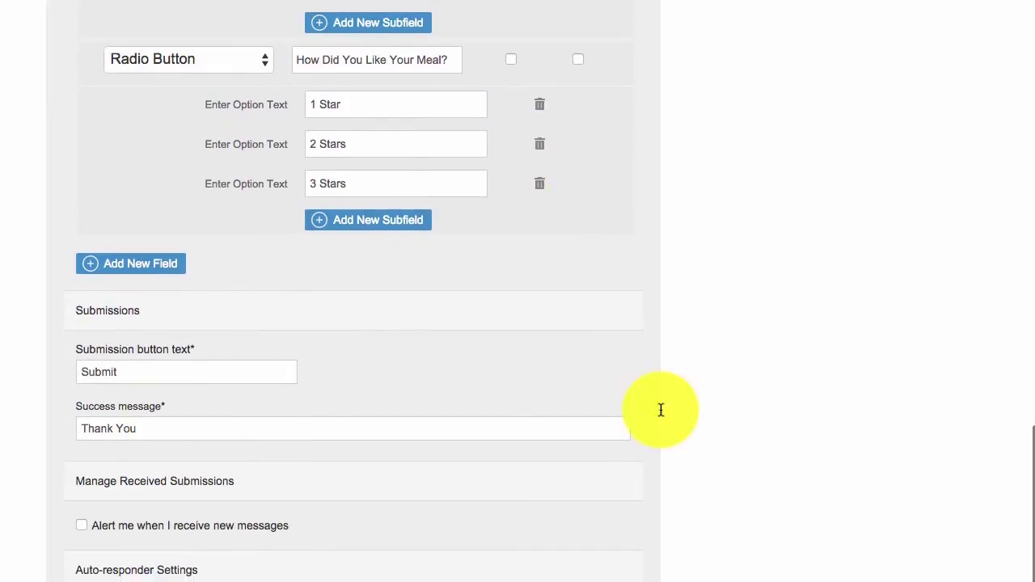
scroll(919, 387, up, 3)
scroll(282, 514, down, 2)
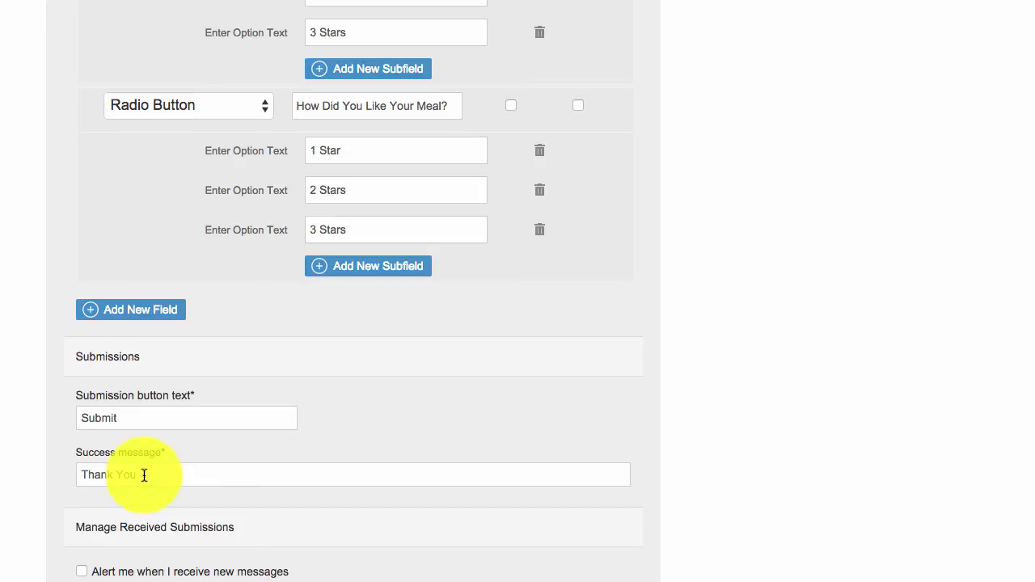
scroll(794, 433, up, 2)
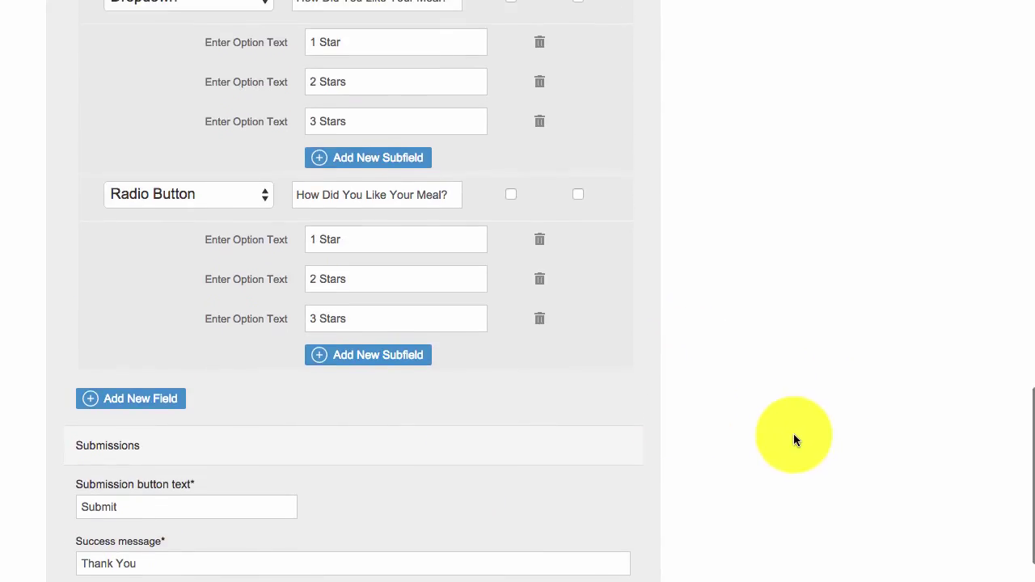
scroll(845, 369, up, 10)
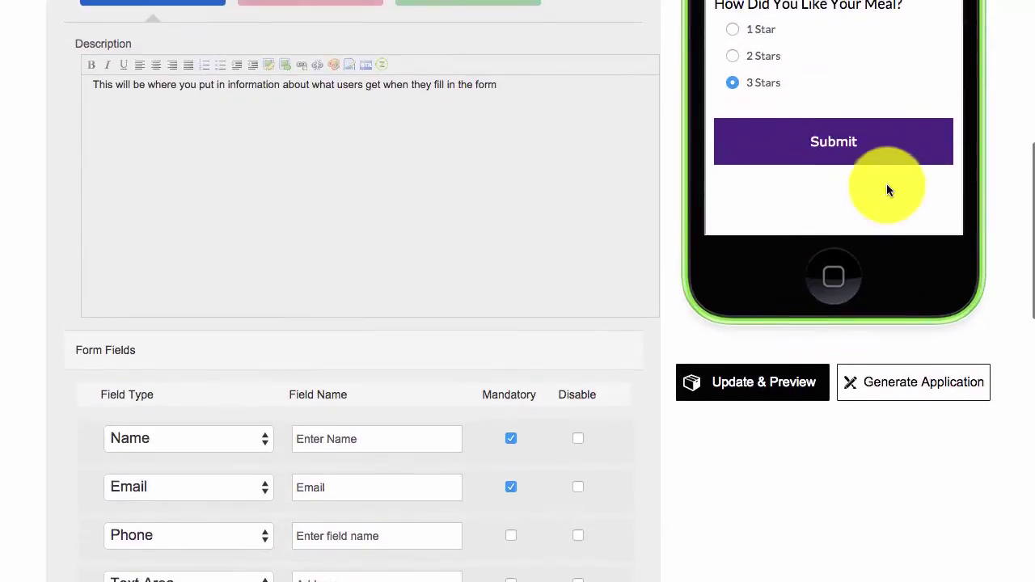
scroll(886, 191, up, 3)
scroll(996, 243, up, 5)
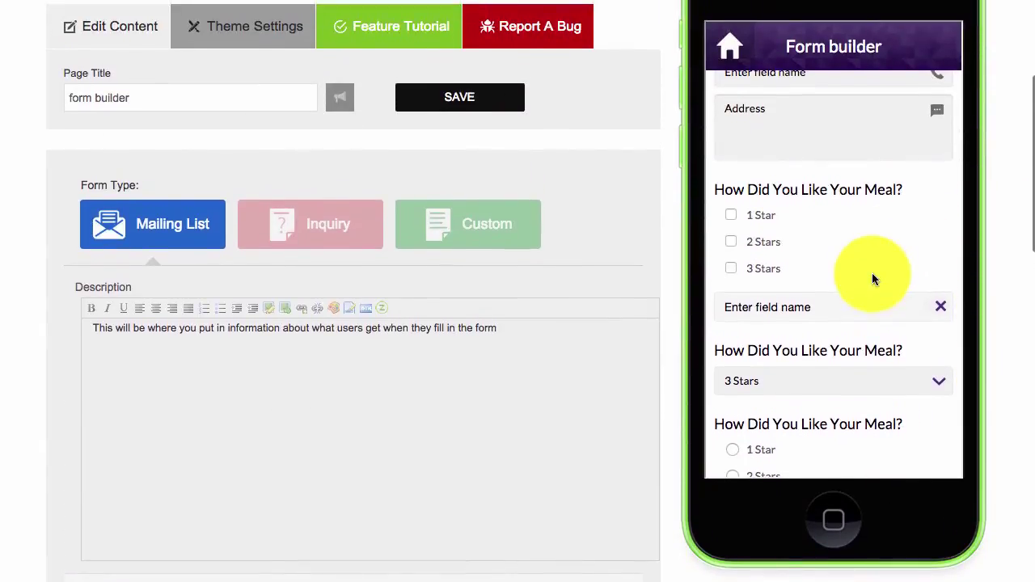
scroll(872, 275, up, 5)
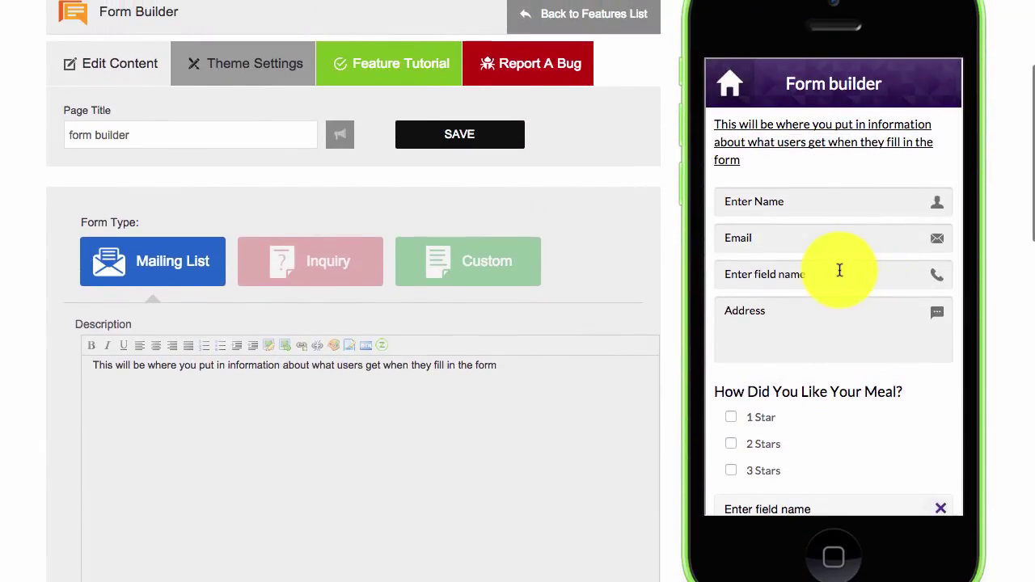